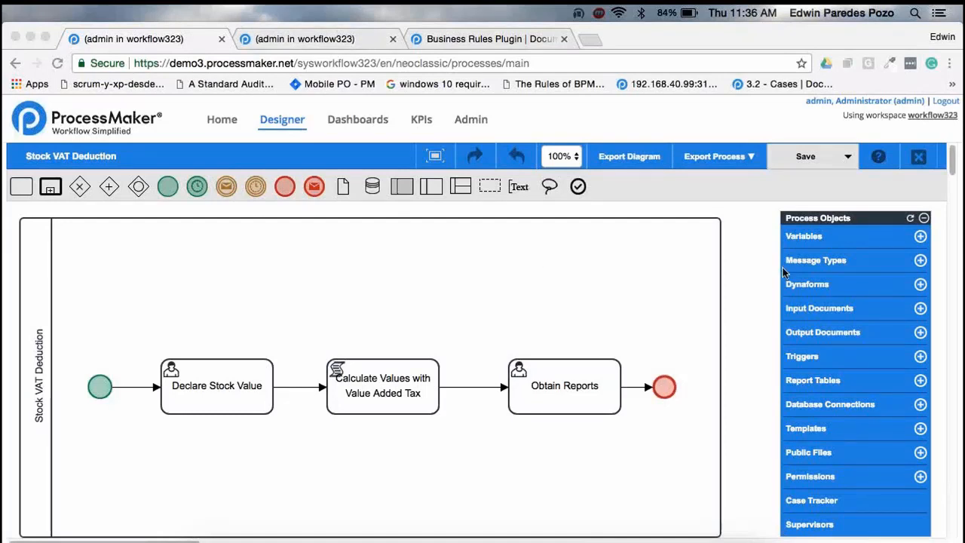
Review the steps assigned to the Declare Stock Value task and the layout of its Stock Value Declaration Dynaform
click(742, 255)
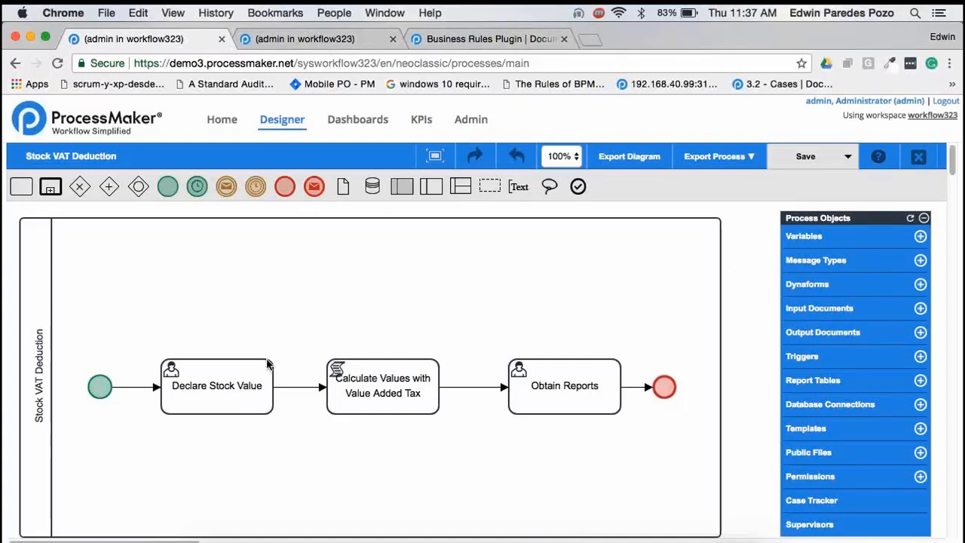
right_click(230, 381)
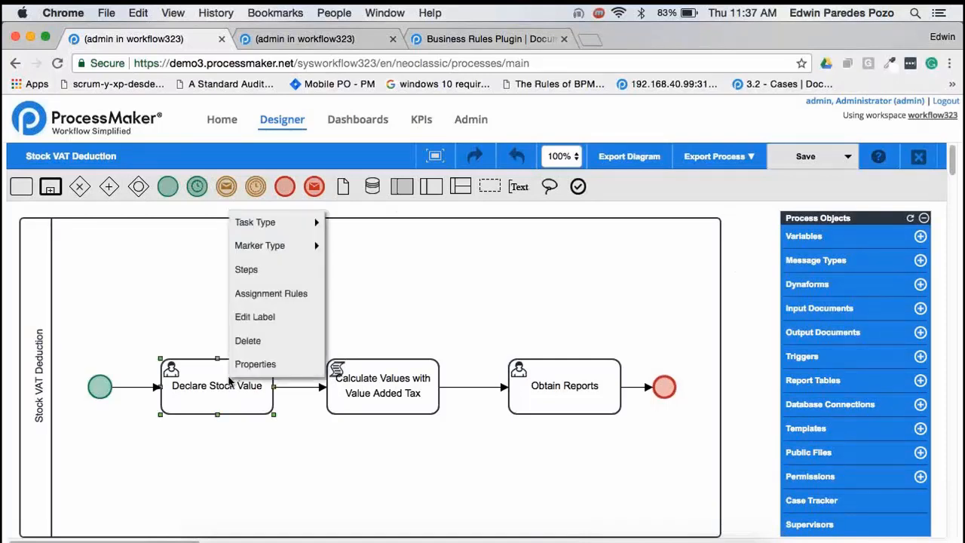
click(282, 276)
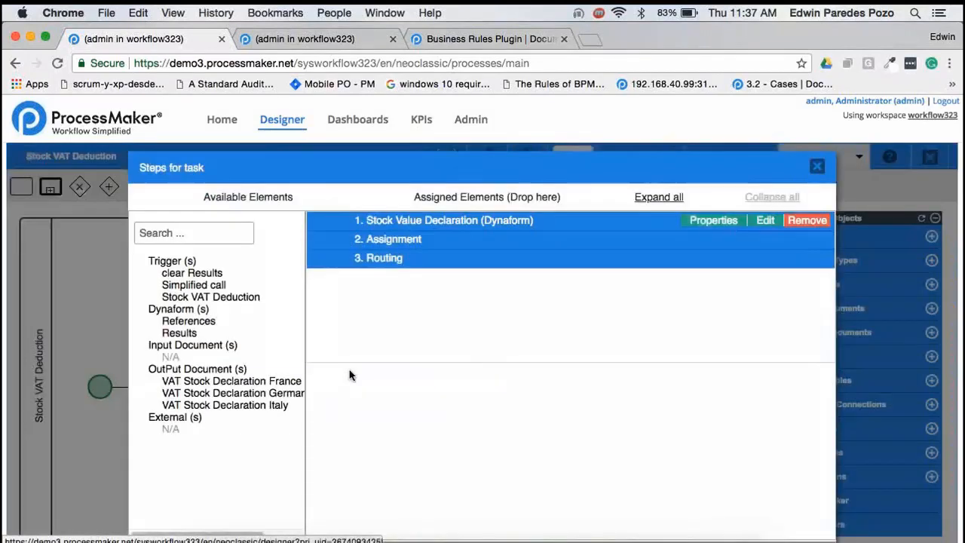
click(765, 220)
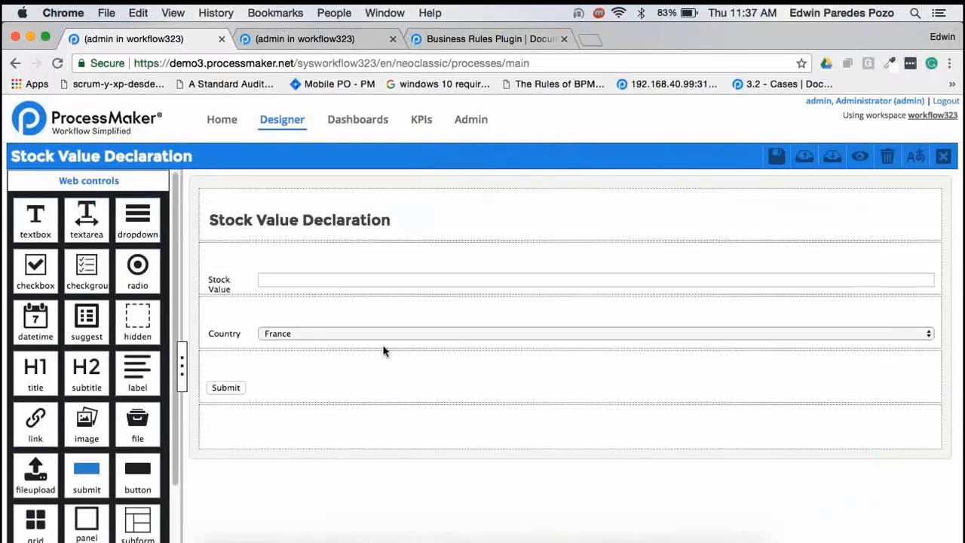
click(943, 157)
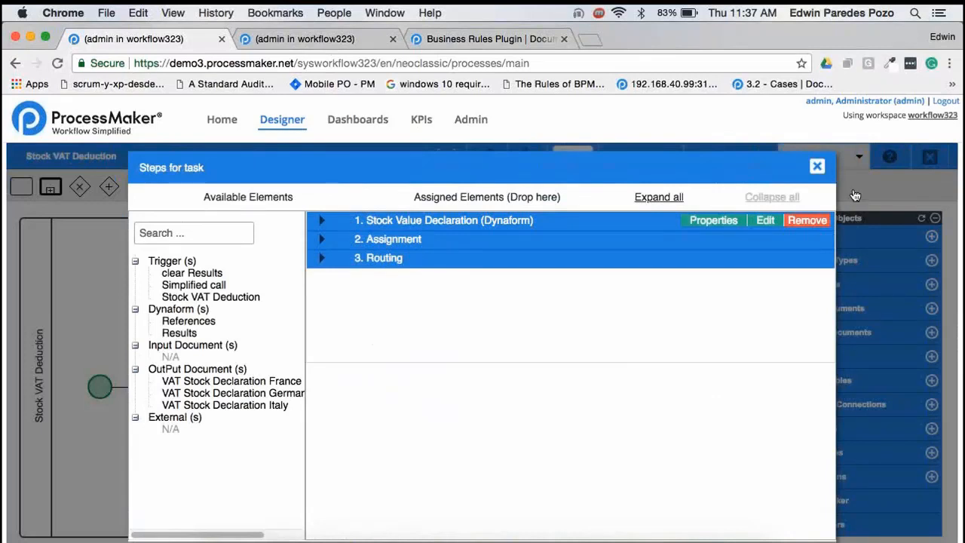
click(817, 167)
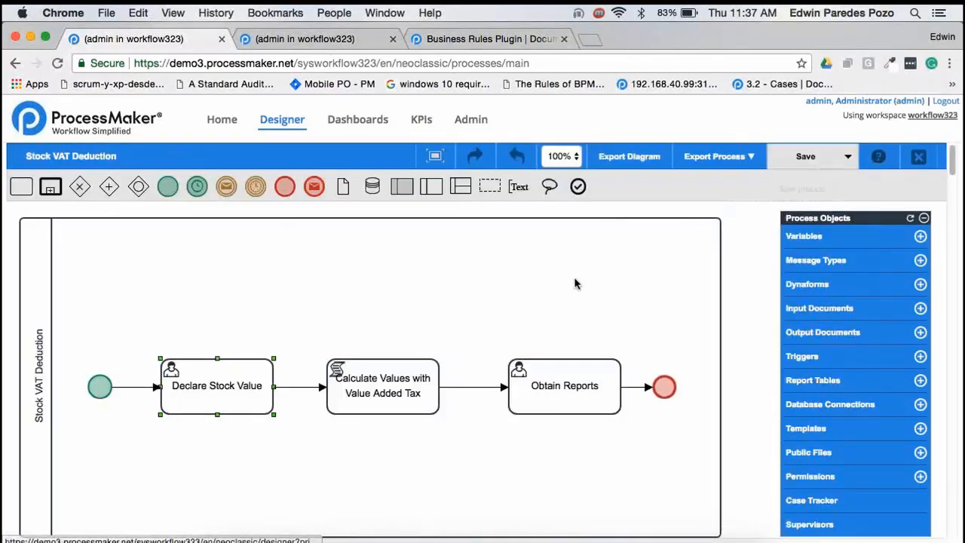
click(496, 308)
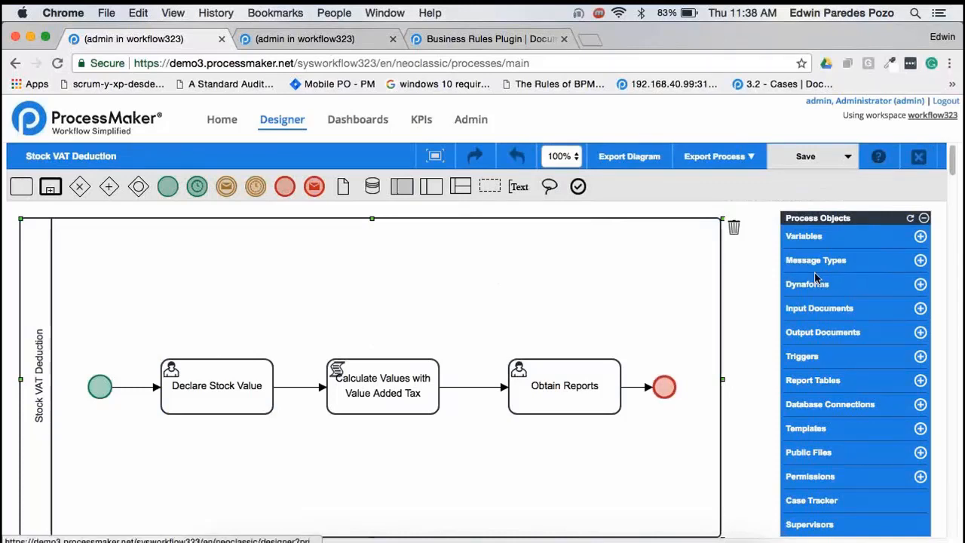
click(751, 292)
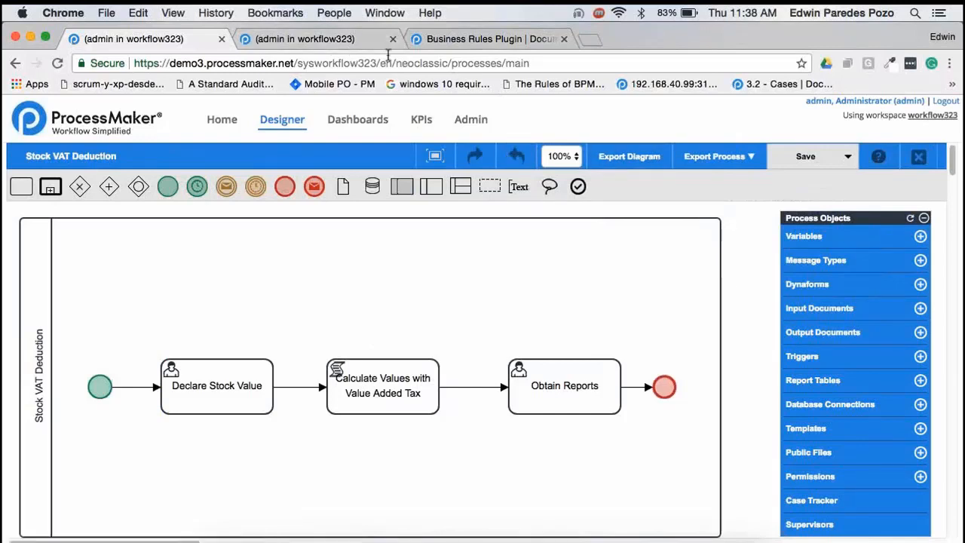
Check the pmBusinessRules entry among the enterprise plugins in the Admin section's Enterprise Manager
click(485, 43)
click(309, 38)
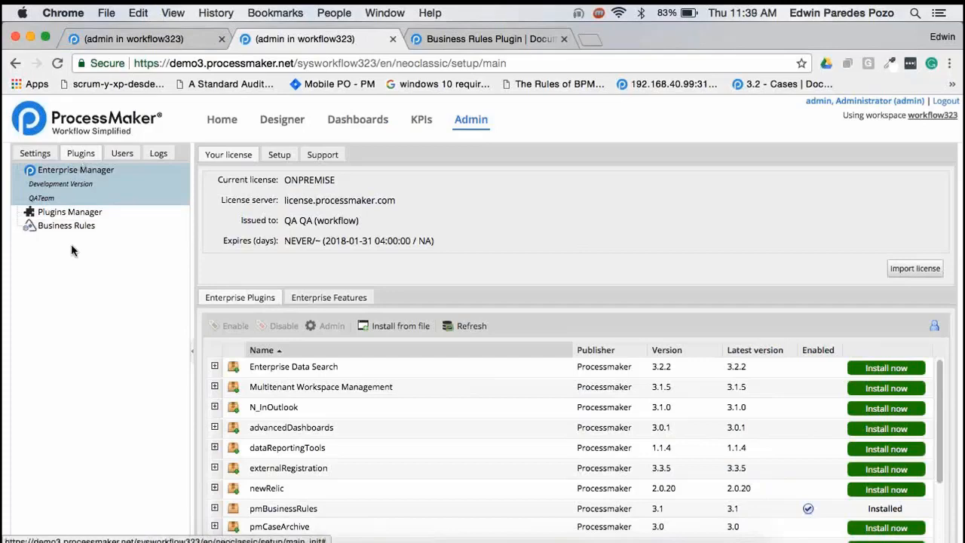
click(79, 182)
click(302, 509)
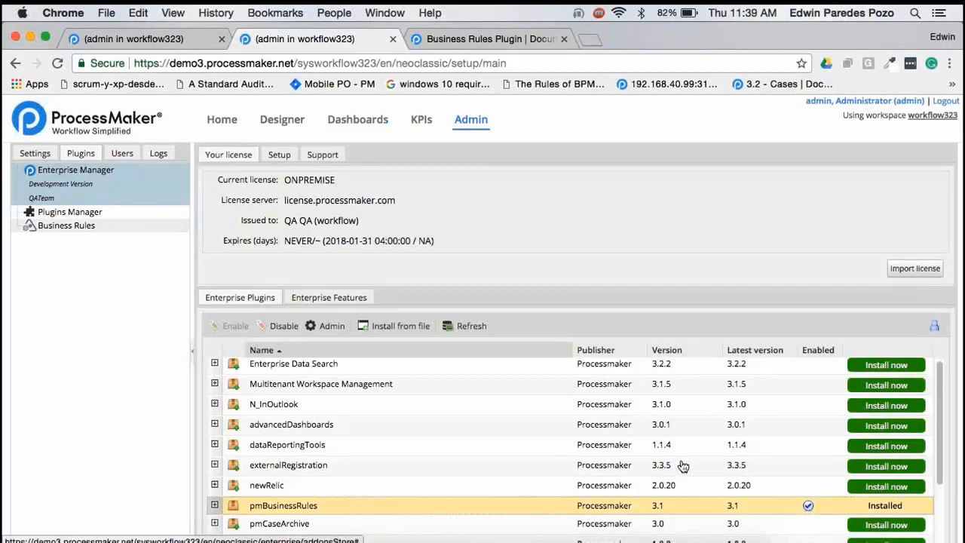
Start a new rule set in Business Rules with the Single Hit type for the Stock VAT Deduction process
click(79, 231)
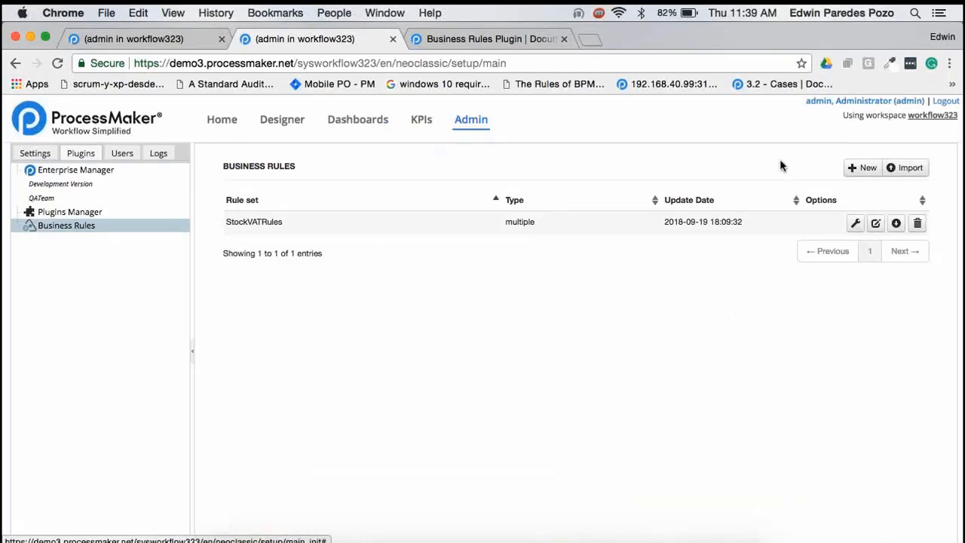
click(862, 169)
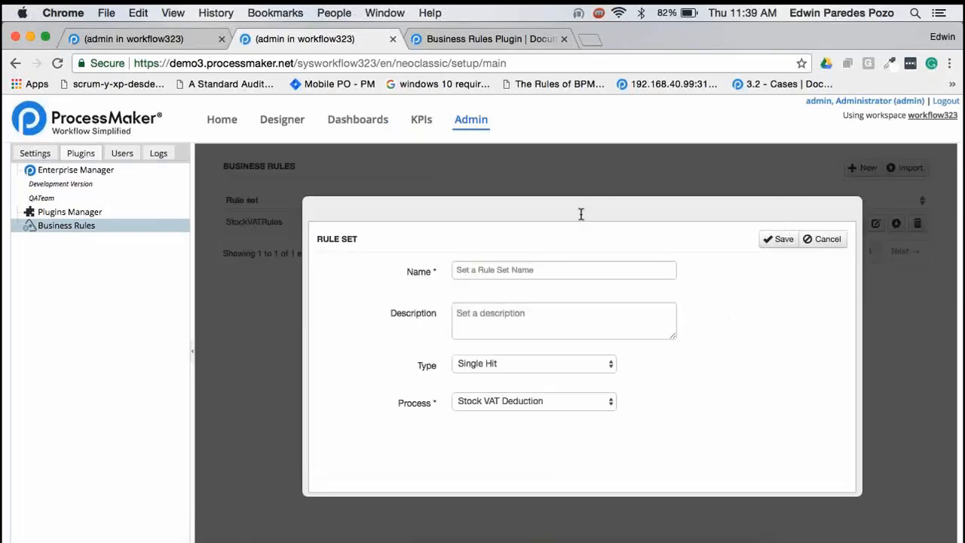
click(566, 271)
click(506, 326)
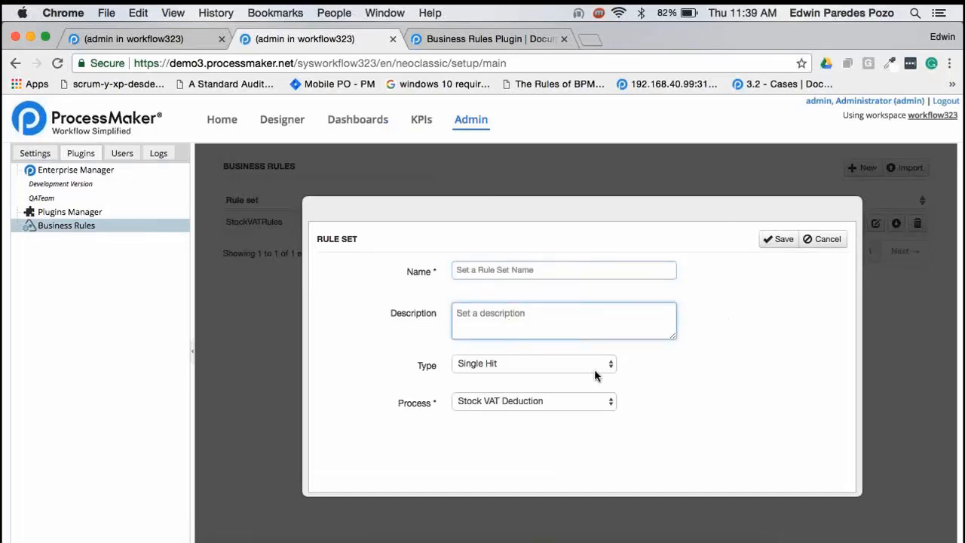
click(634, 371)
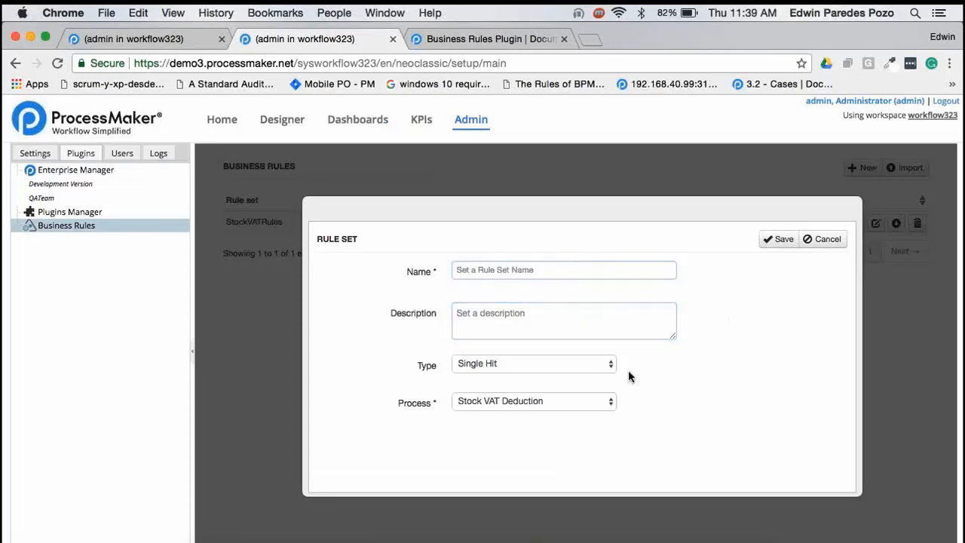
click(606, 365)
click(664, 370)
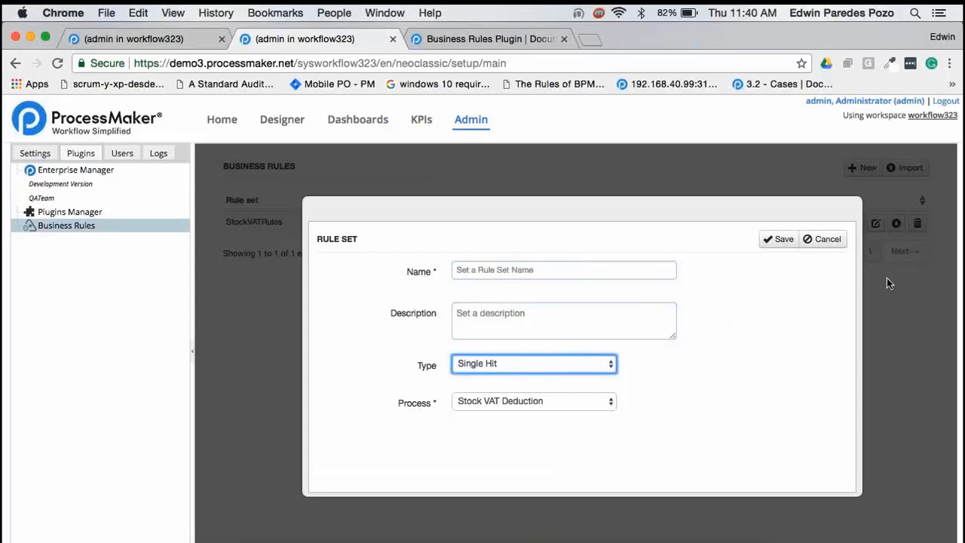
Name the new rule set "sample"
click(563, 273)
text(da)
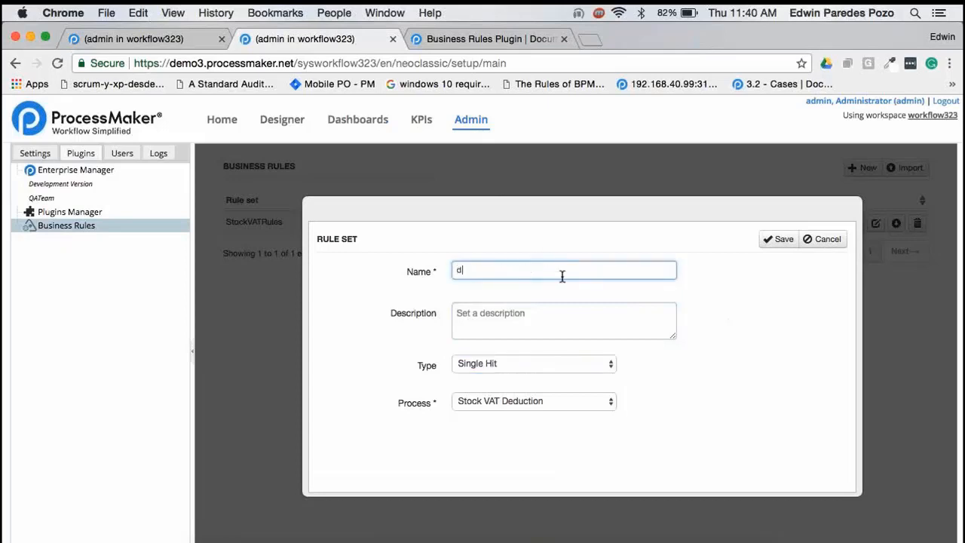
key(BackSpace)
key(BackSpace)
text(sample)
key(Tab)
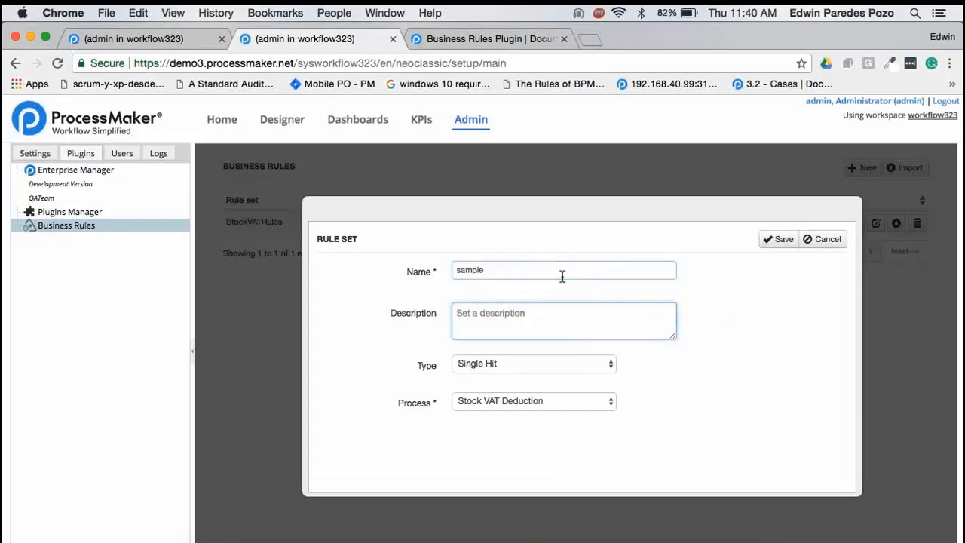
Give the rule set the description "description sample" and save it
text(sampl)
key(BackSpace)
key(BackSpace)
key(BackSpace)
key(BackSpace)
key(BackSpace)
text(description sample)
click(774, 242)
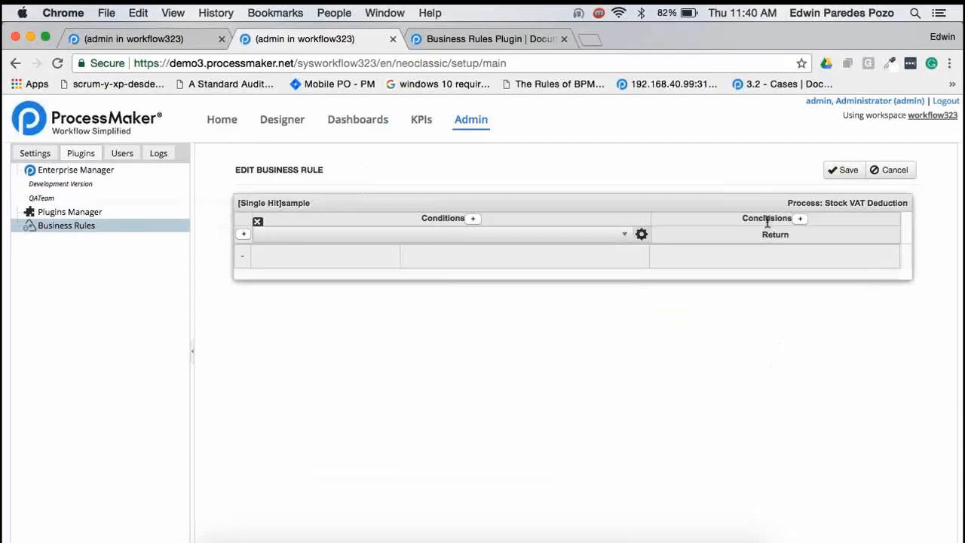
Define the first rule's condition as country = "Italy"
click(629, 237)
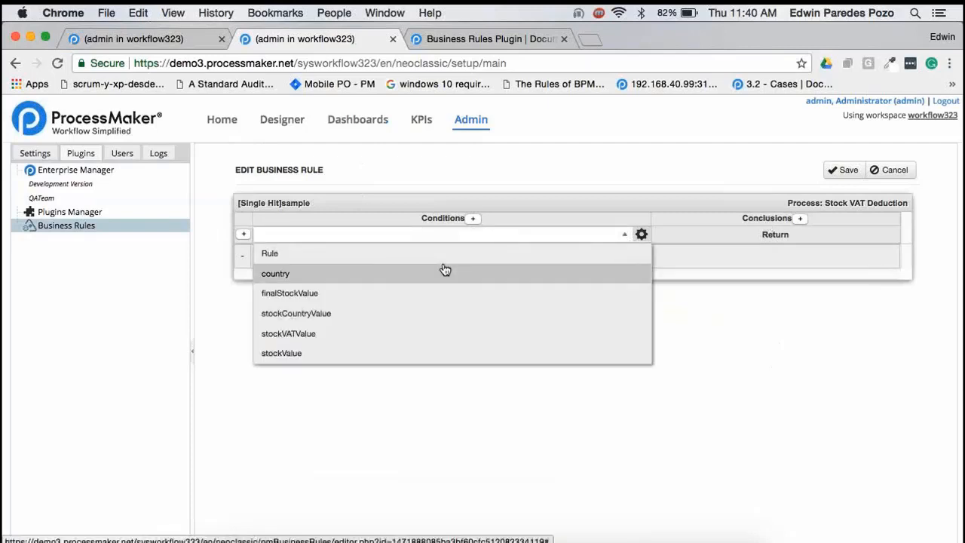
click(404, 277)
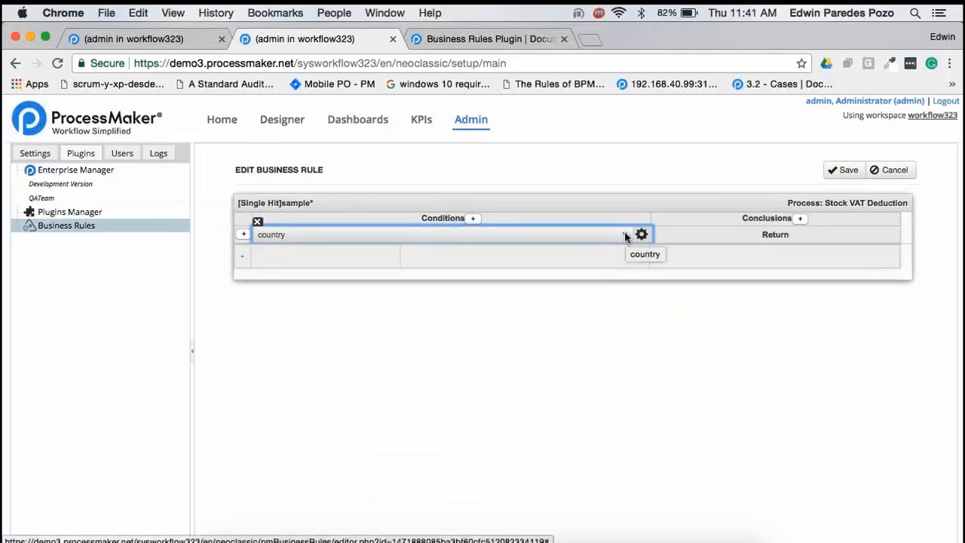
click(409, 253)
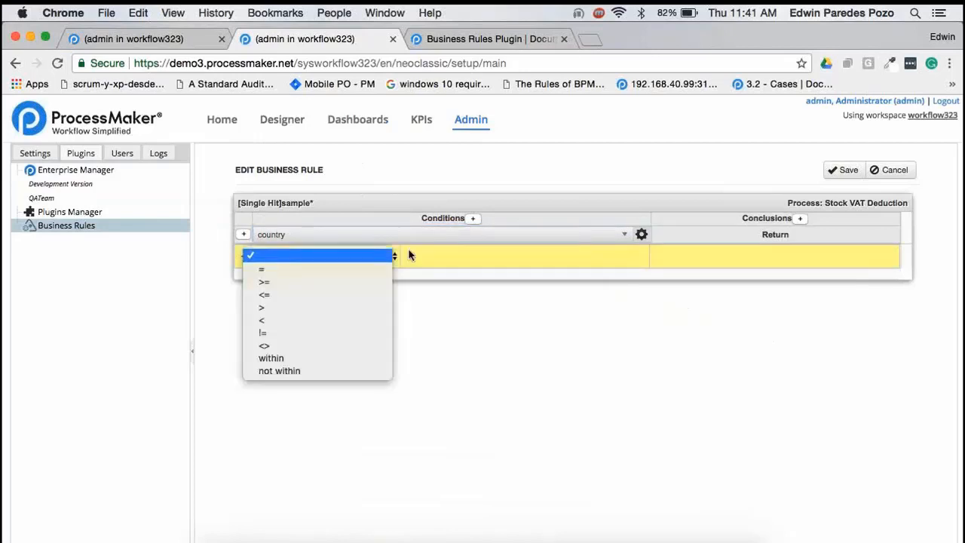
click(342, 270)
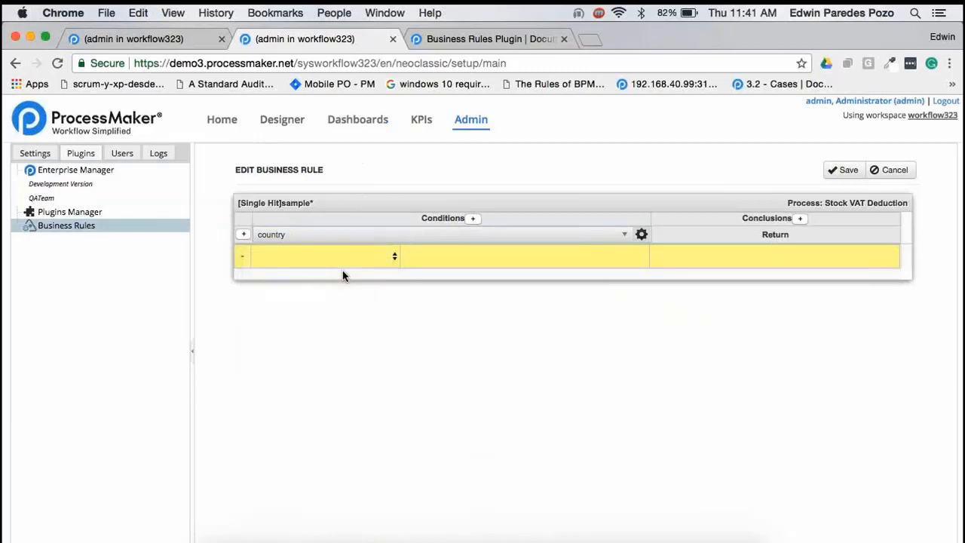
click(504, 256)
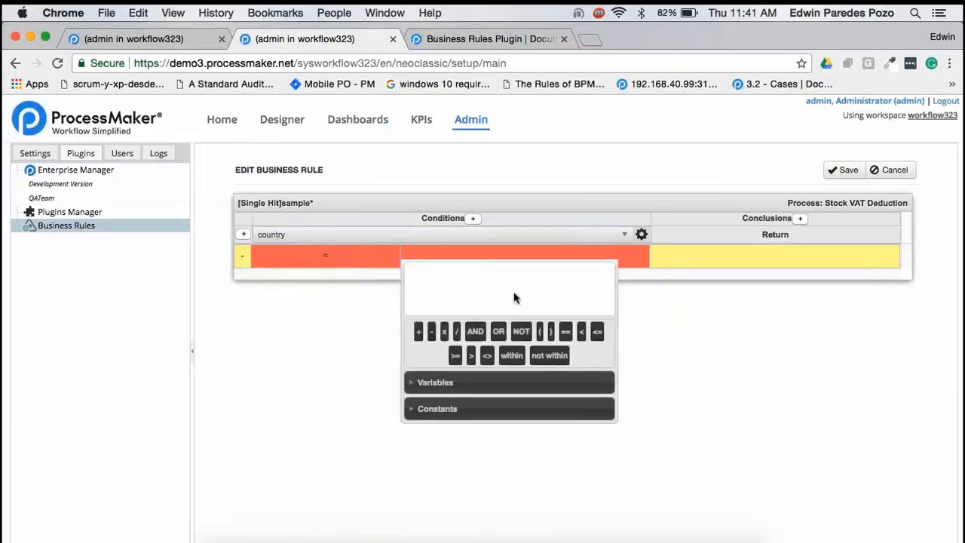
text("Italy")
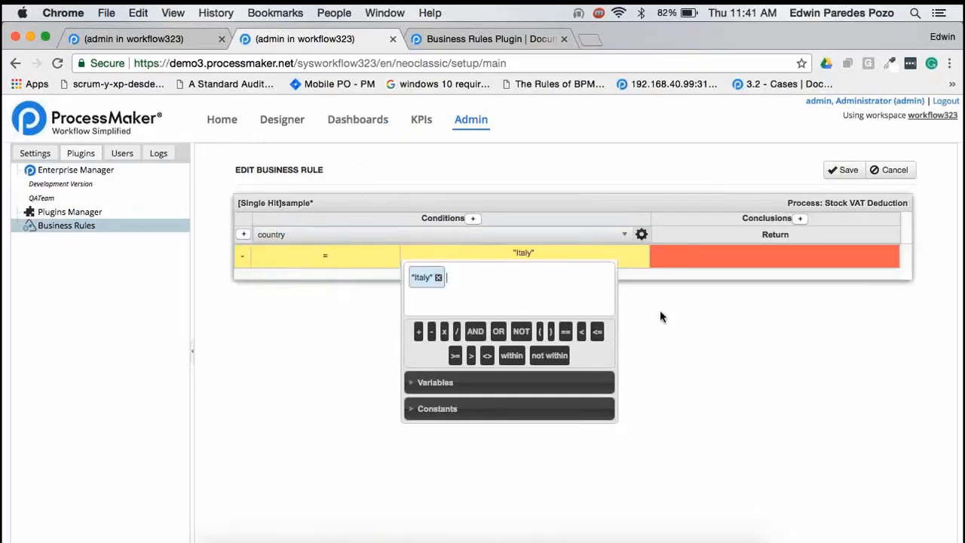
click(703, 328)
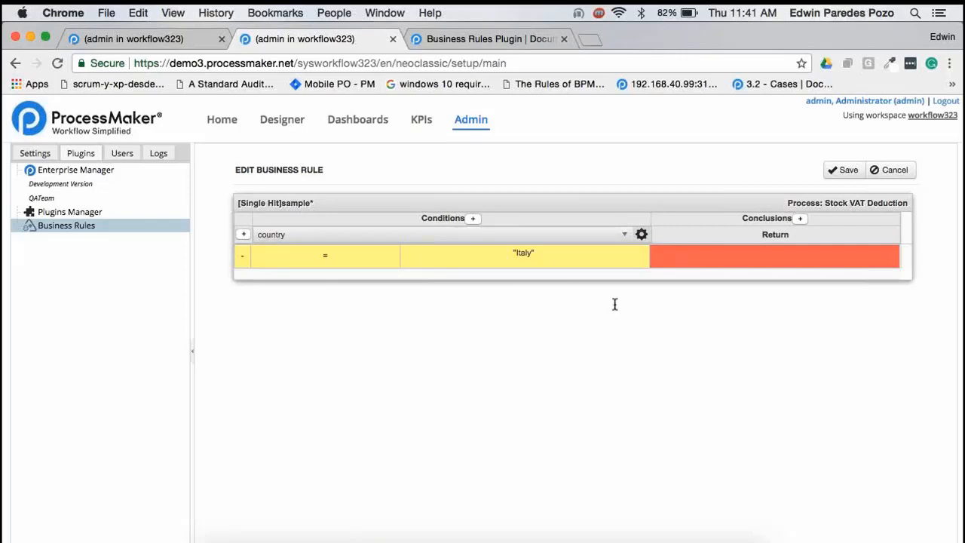
Add a second conclusion column to the rule table and set the first rule's Return value to 1
click(801, 219)
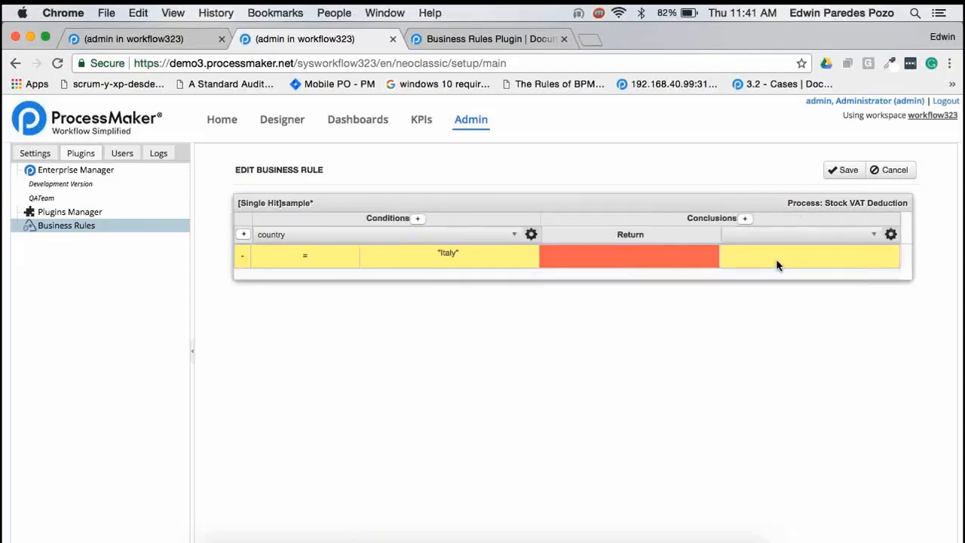
click(874, 235)
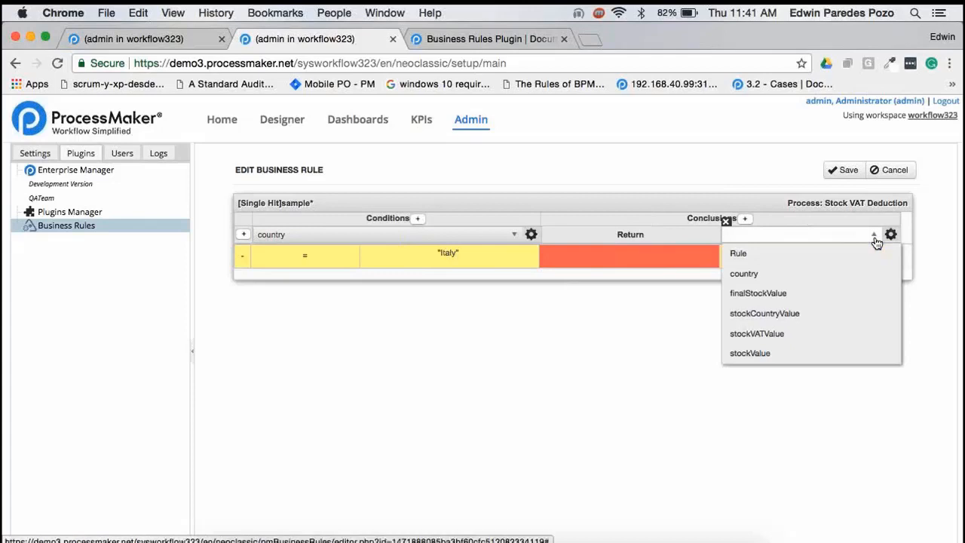
click(874, 236)
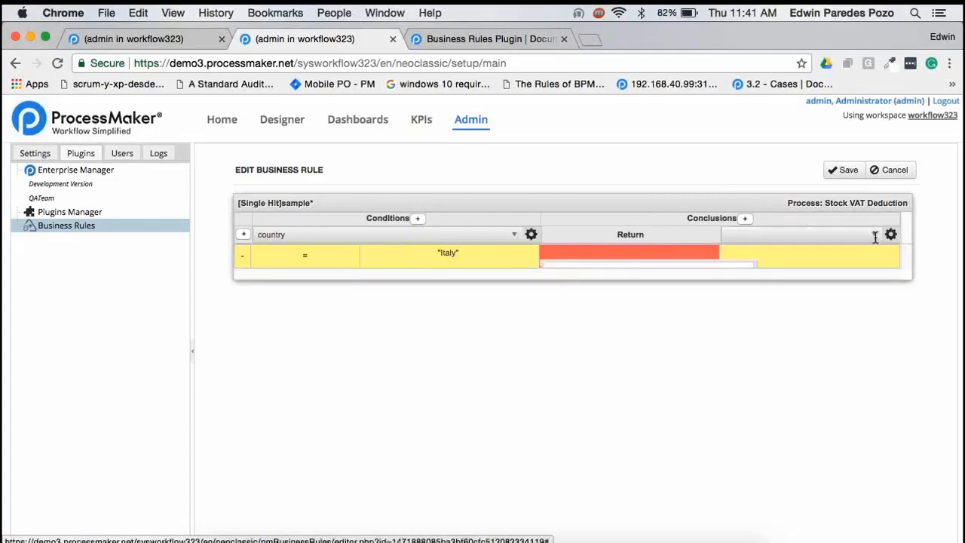
click(610, 255)
text(1)
click(830, 299)
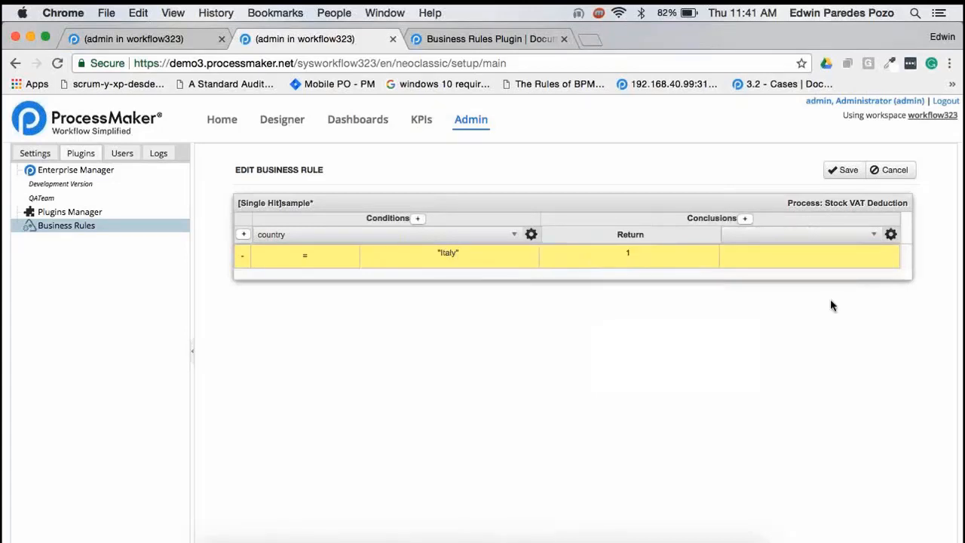
Assign the stockValue variable to the new conclusion column and set its value to 100 in the first rule
click(874, 236)
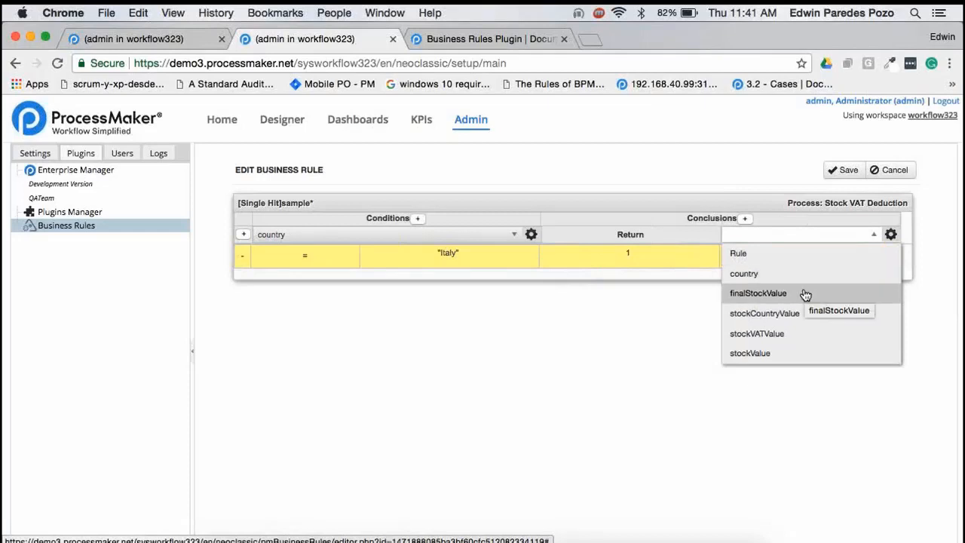
click(794, 354)
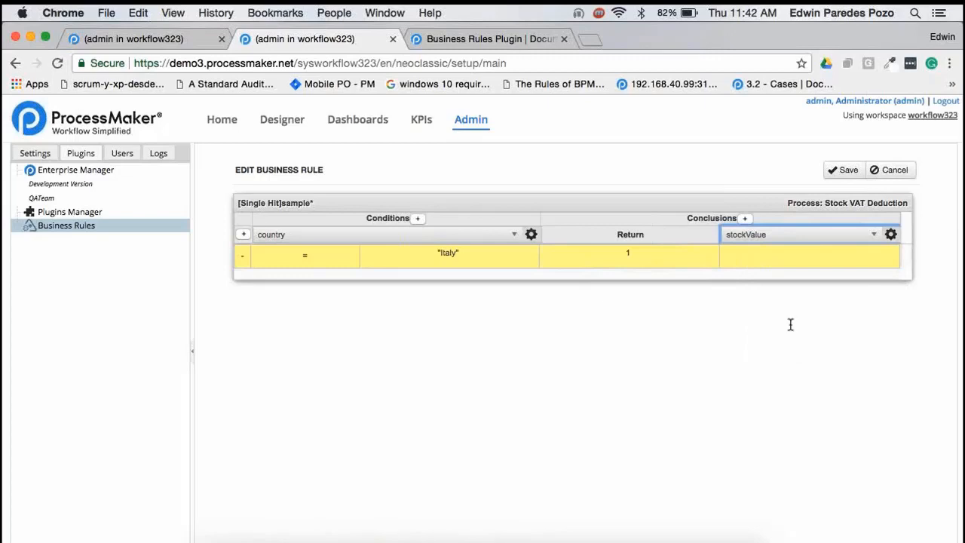
click(758, 254)
text(100)
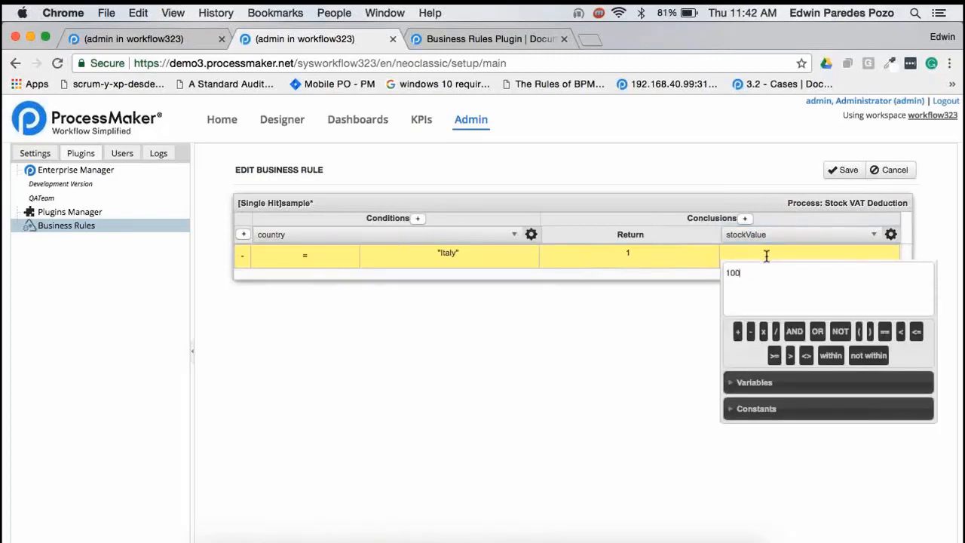
click(638, 340)
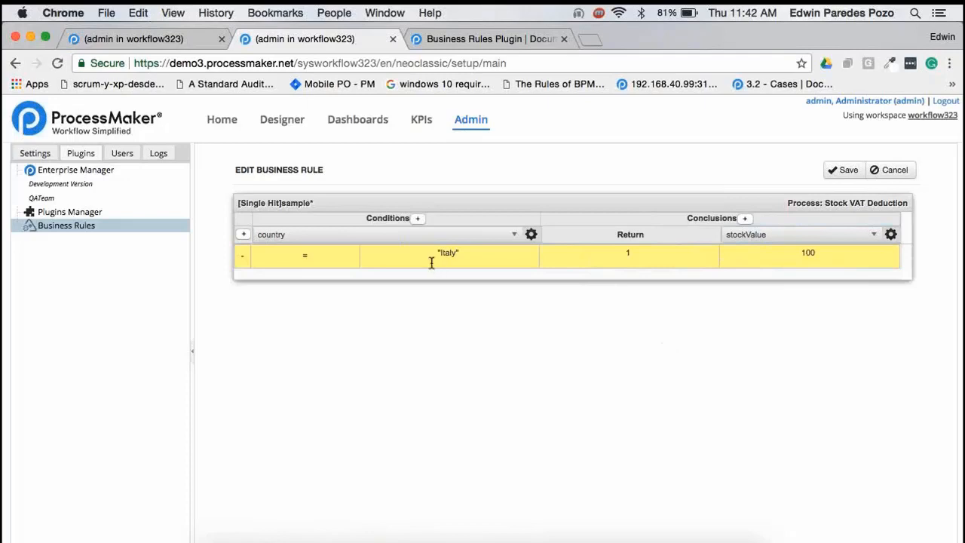
click(242, 236)
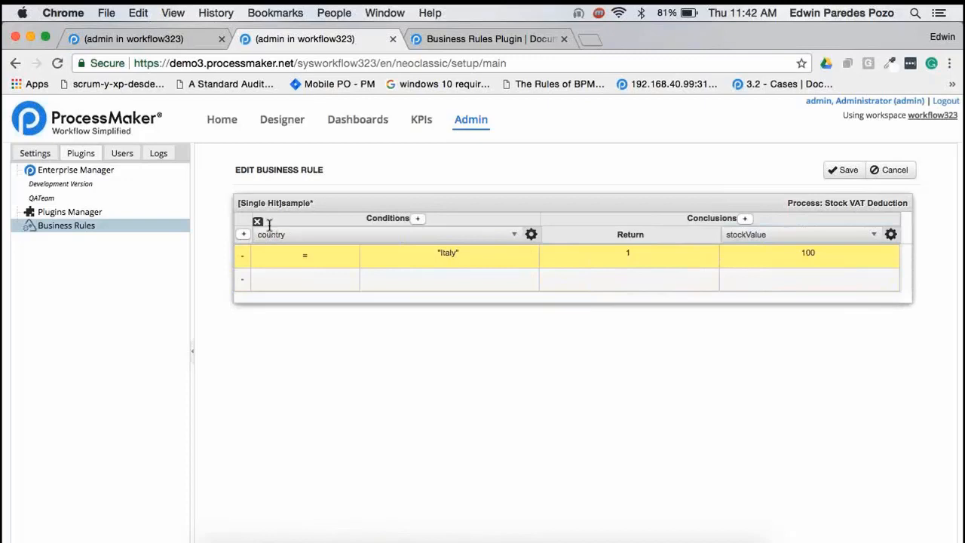
click(484, 255)
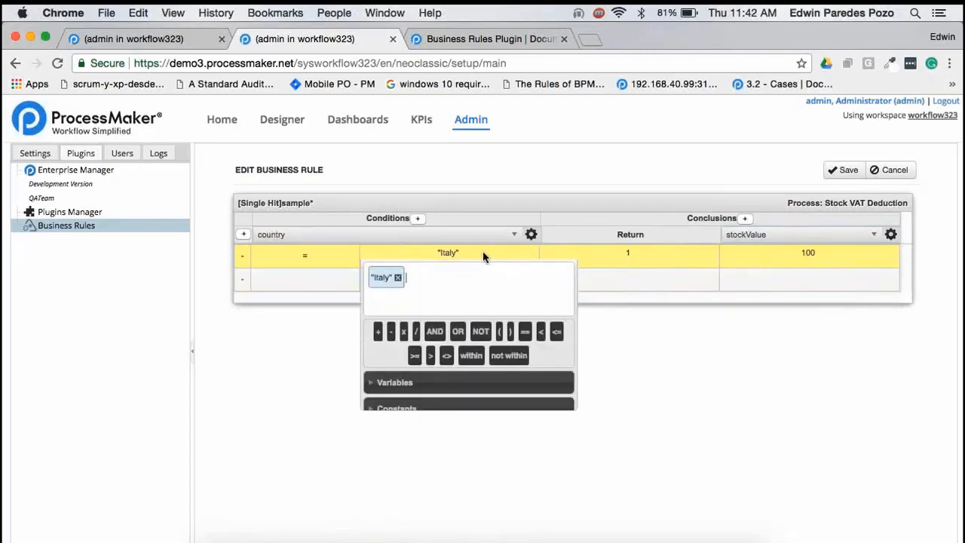
click(434, 331)
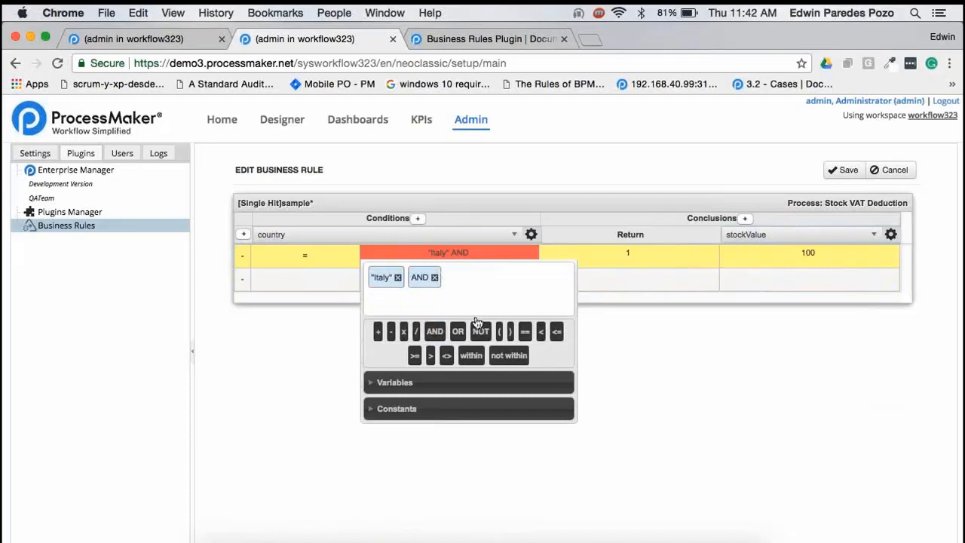
click(419, 382)
click(395, 427)
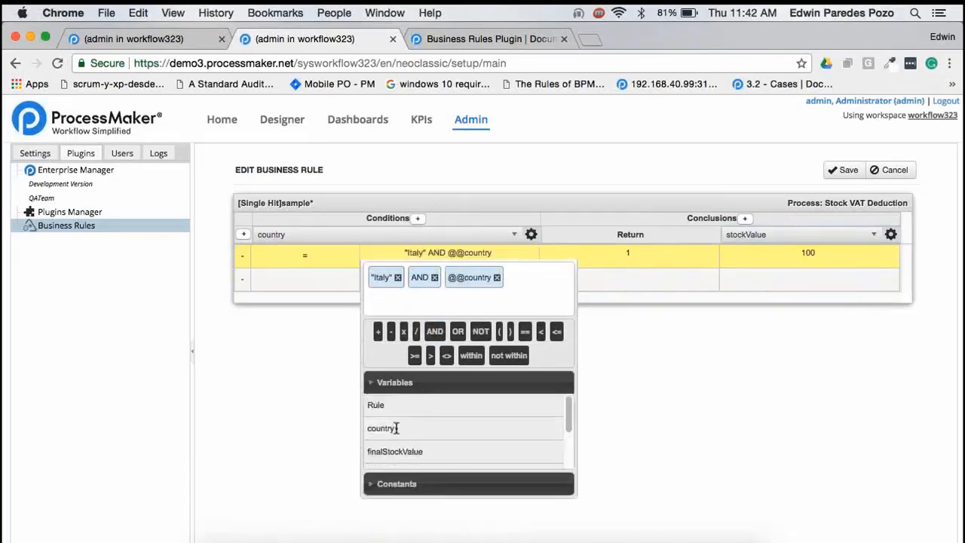
key(BackSpace)
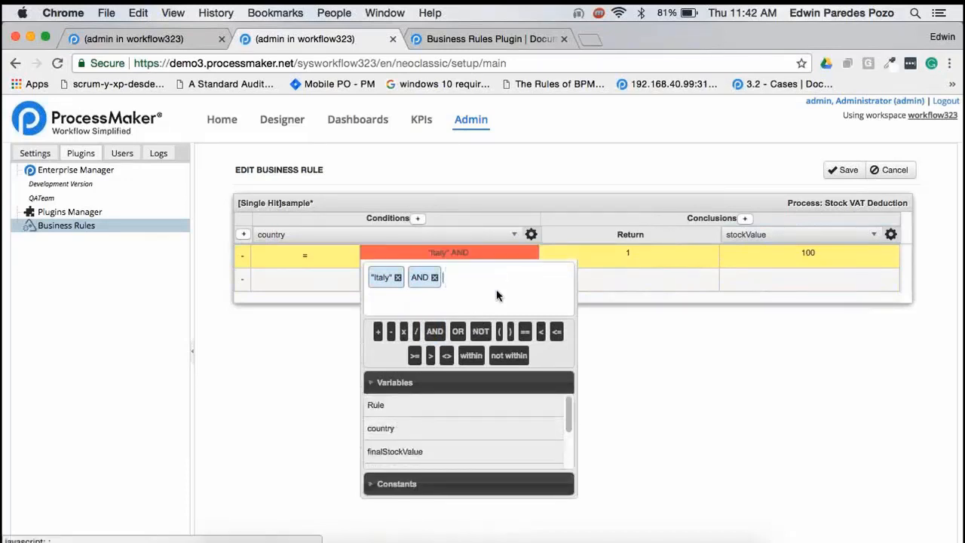
click(430, 451)
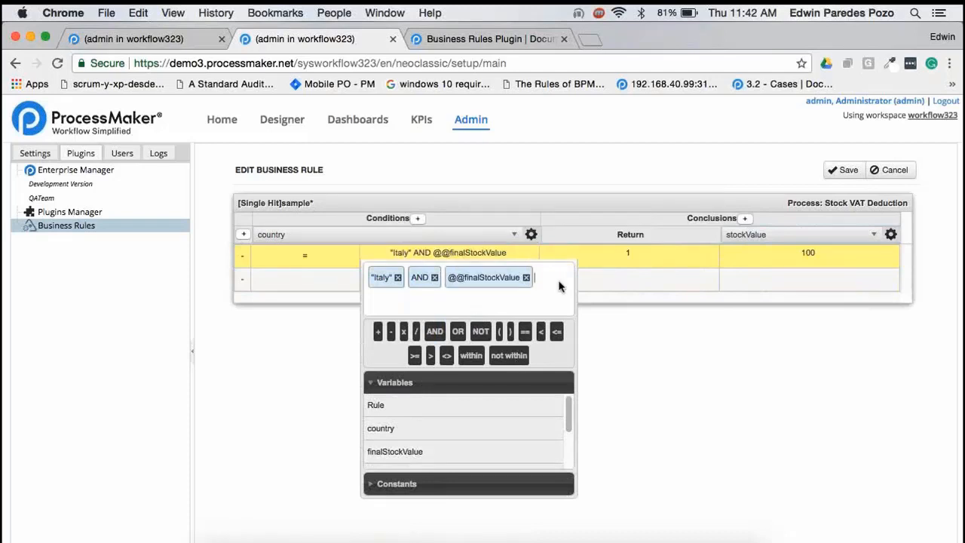
click(555, 331)
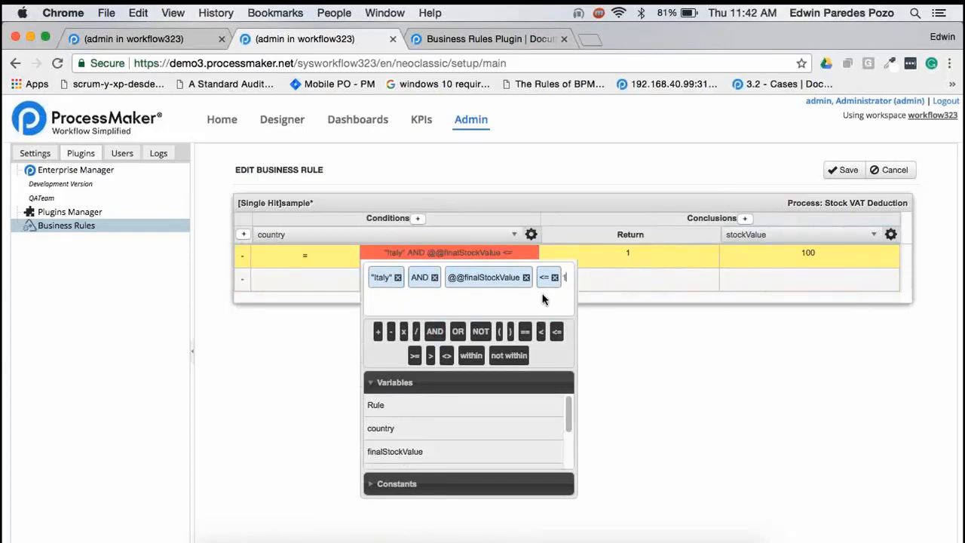
text(1000)
key(Return)
click(685, 350)
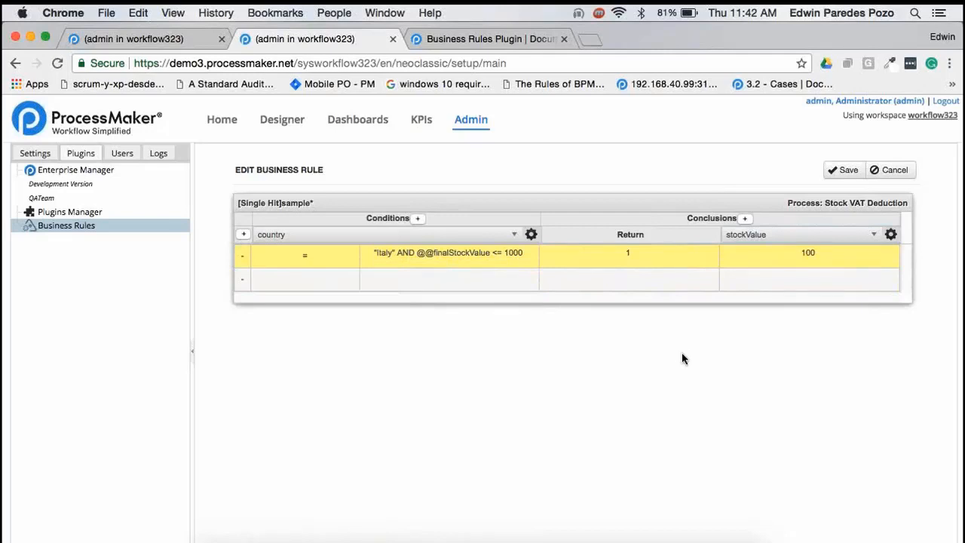
Save the sample rule set and return to the list of business rules
click(842, 171)
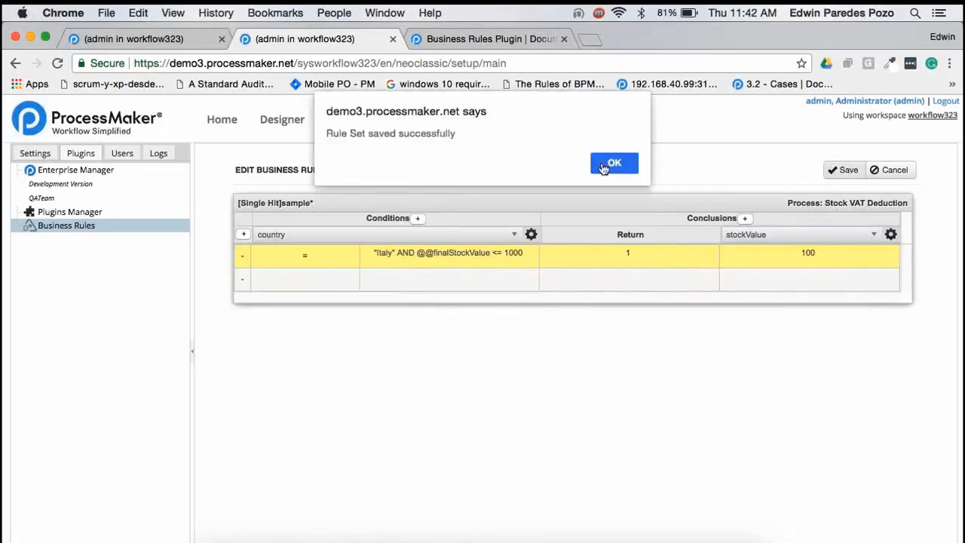
click(614, 164)
click(891, 170)
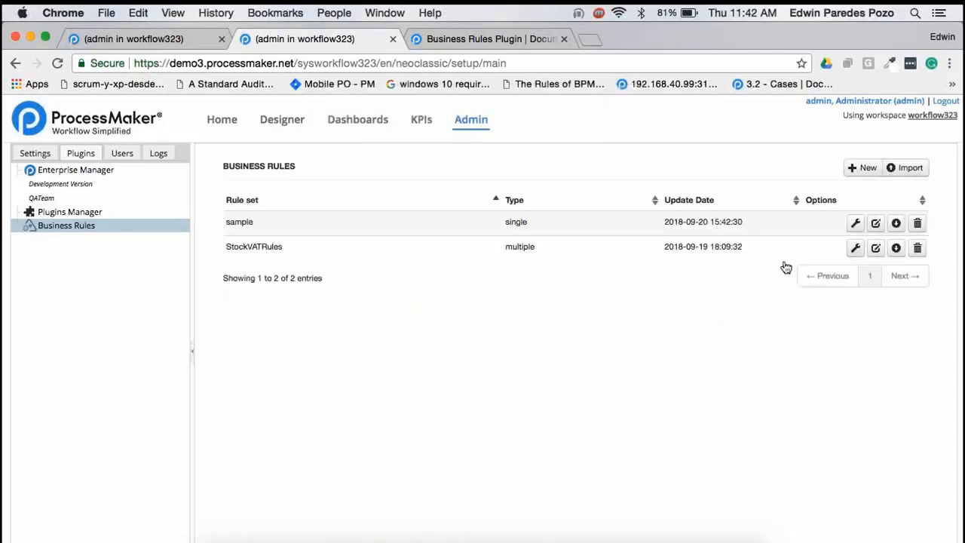
View the StockVATRules rule table, collapse the side navigation, and return to the rule set list
click(856, 250)
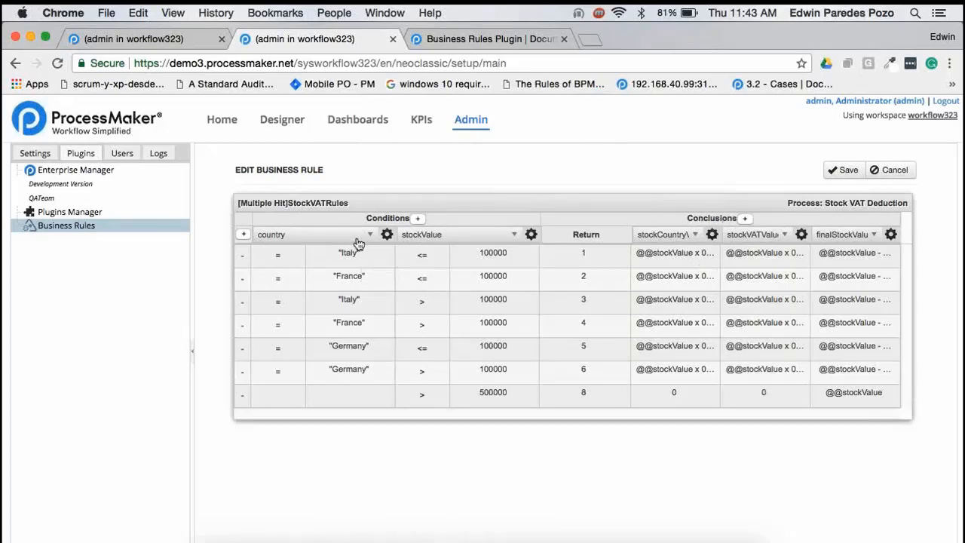
click(192, 350)
click(875, 170)
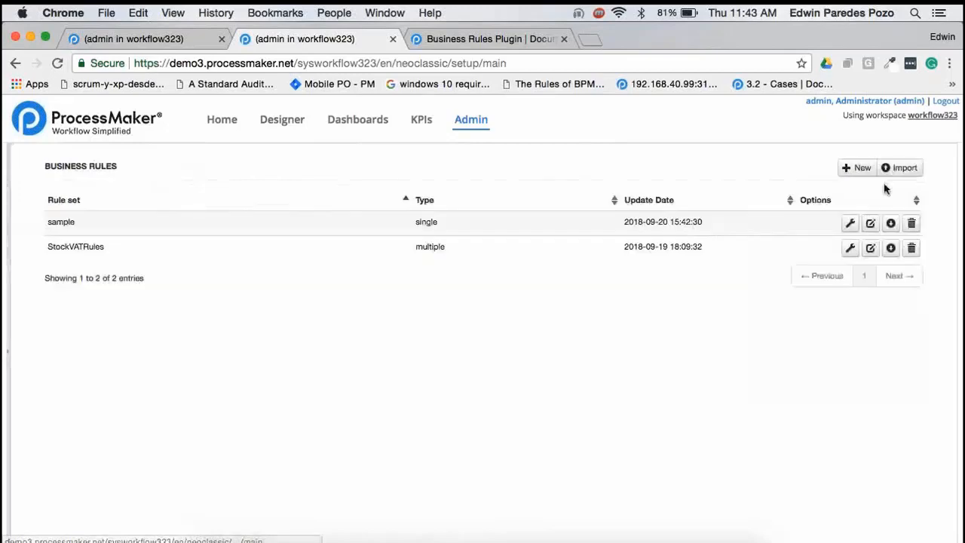
Examine the finalStockValue formula of the first rule in StockVATRules and close the rule set without saving
click(850, 248)
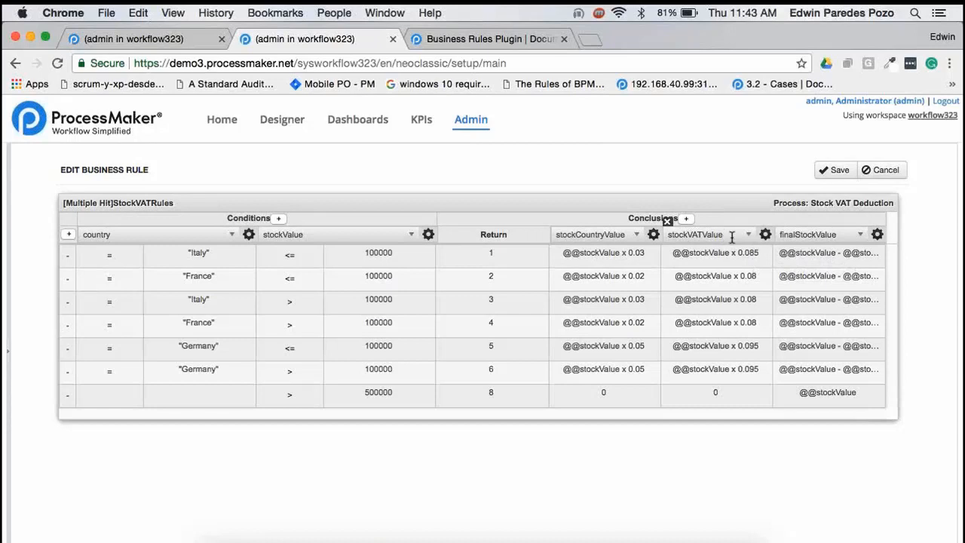
click(828, 254)
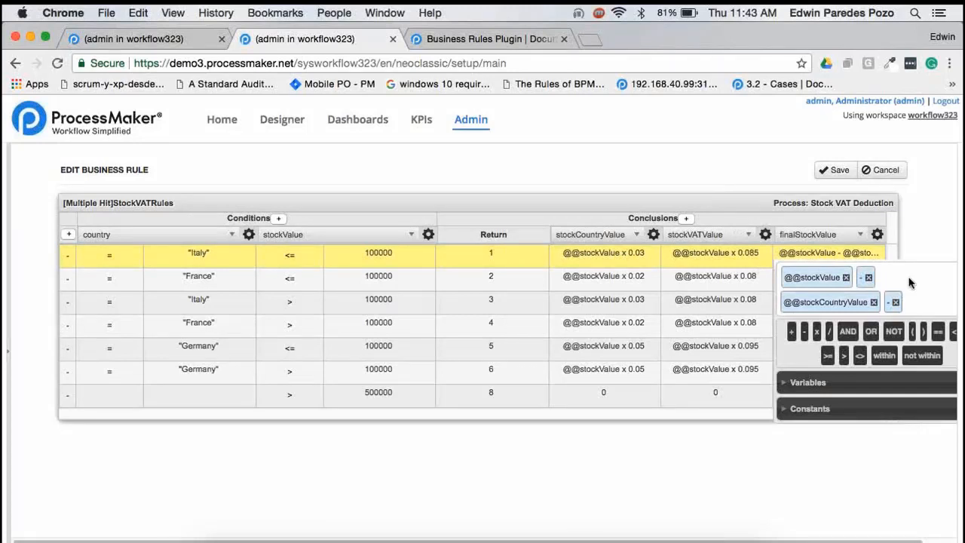
scroll(909, 283, down, 1)
scroll(909, 282, down, 2)
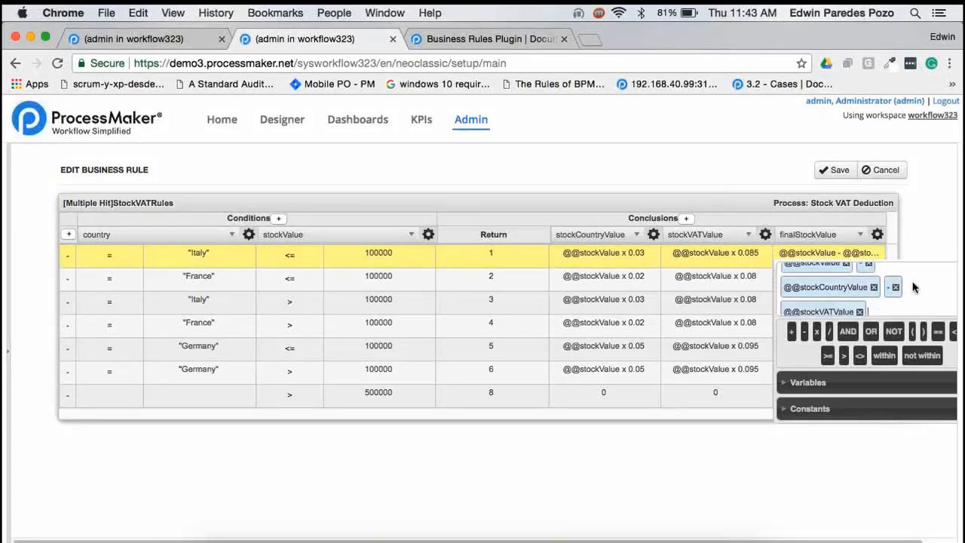
scroll(912, 287, down, 1)
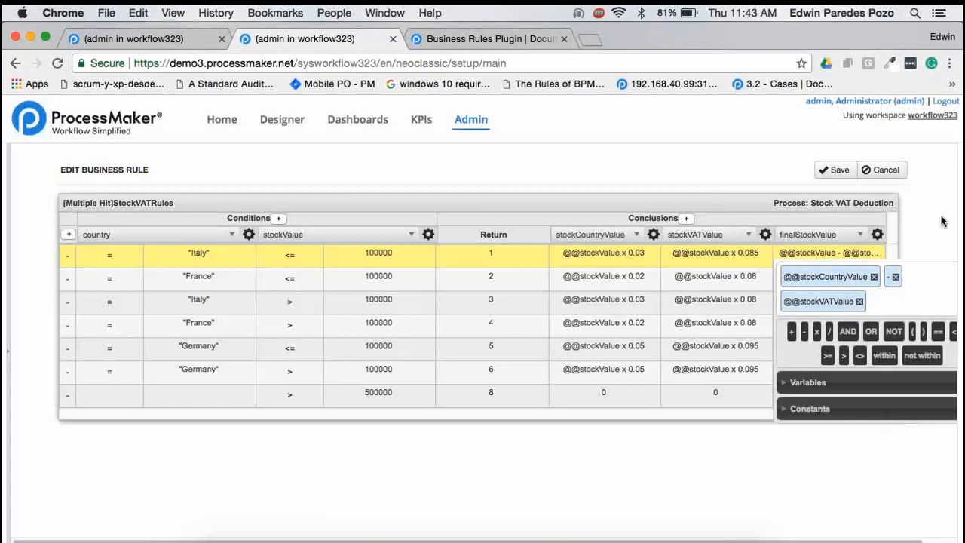
click(940, 220)
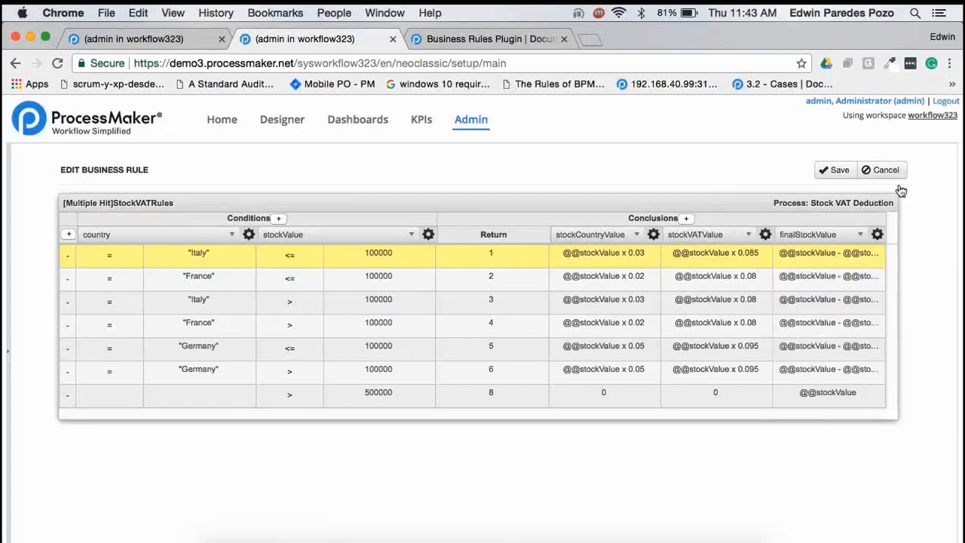
click(879, 172)
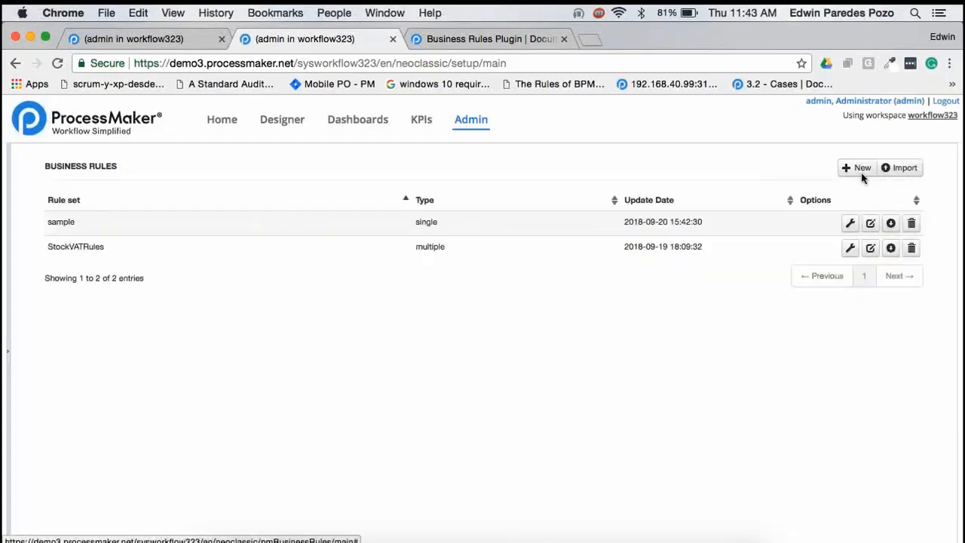
Try changing the StockVATRules rule set's type to Single Hit and save the rule set
click(856, 256)
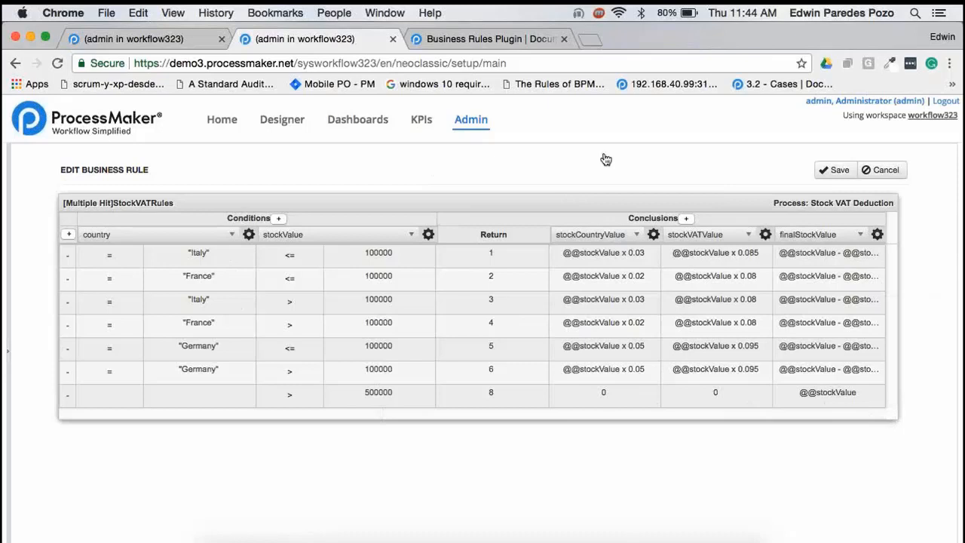
click(87, 203)
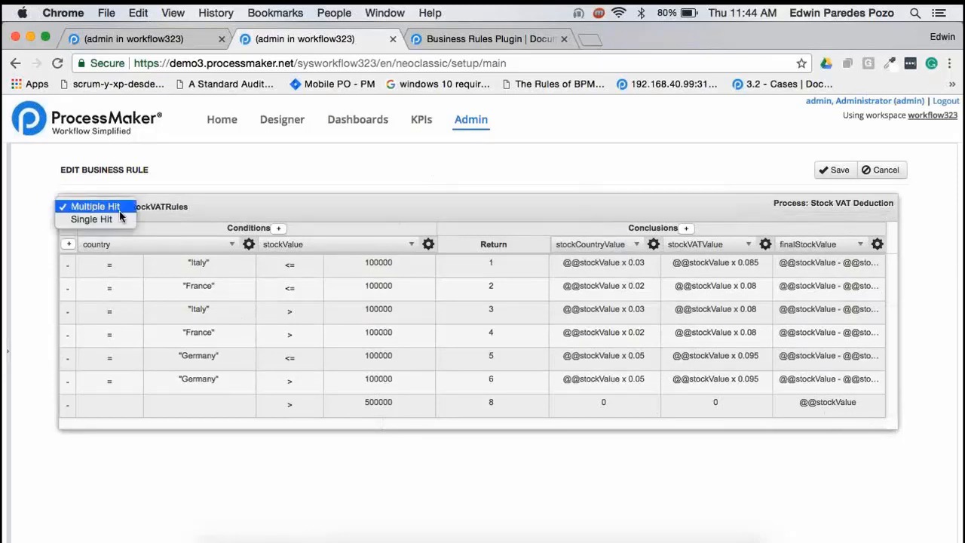
click(80, 218)
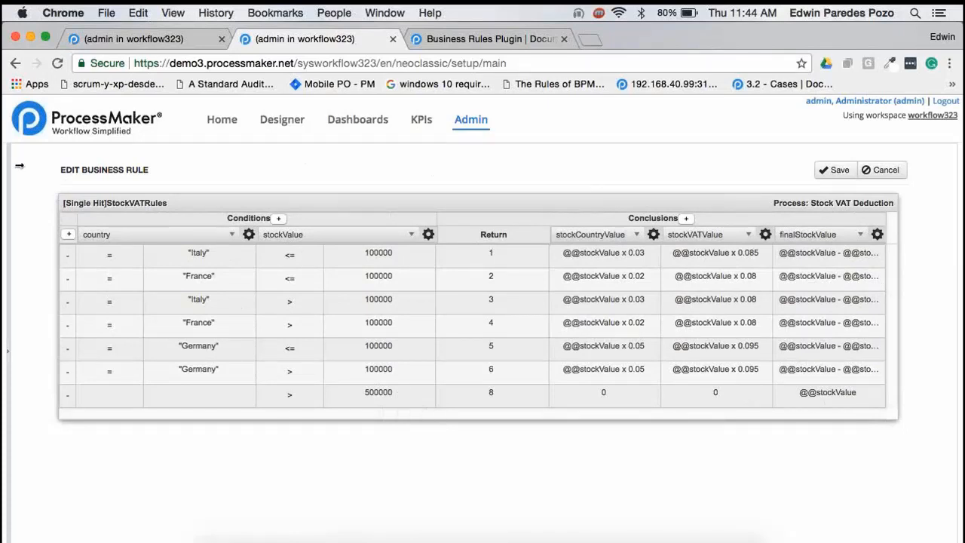
click(85, 203)
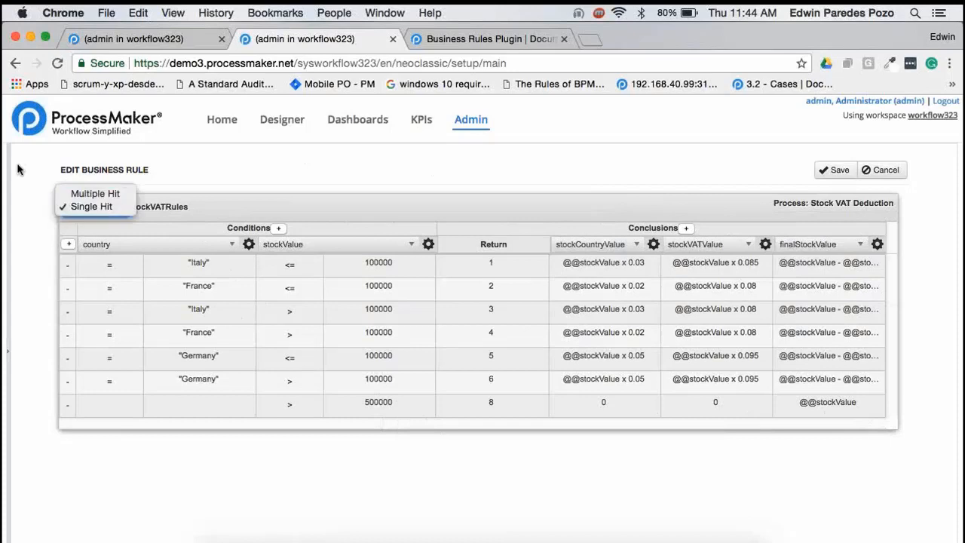
click(19, 171)
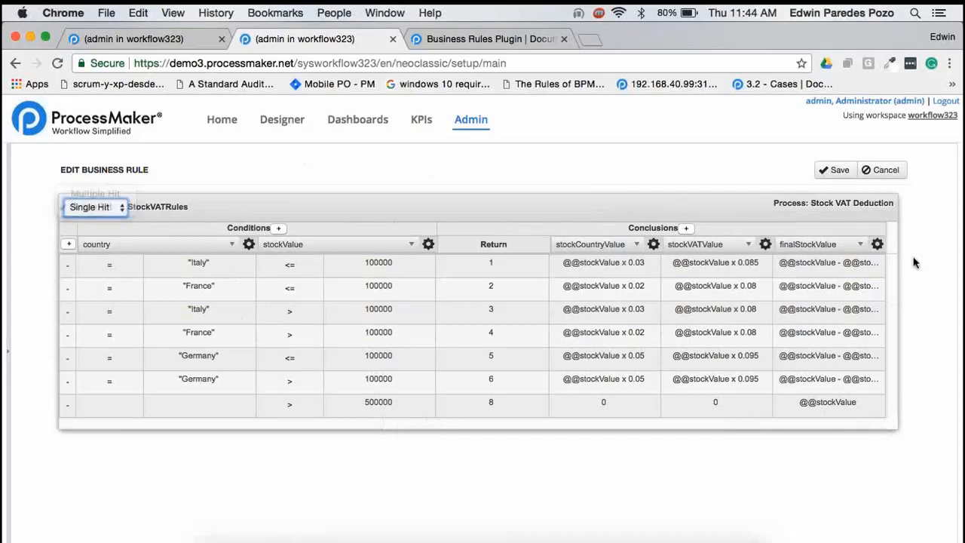
click(829, 172)
click(615, 161)
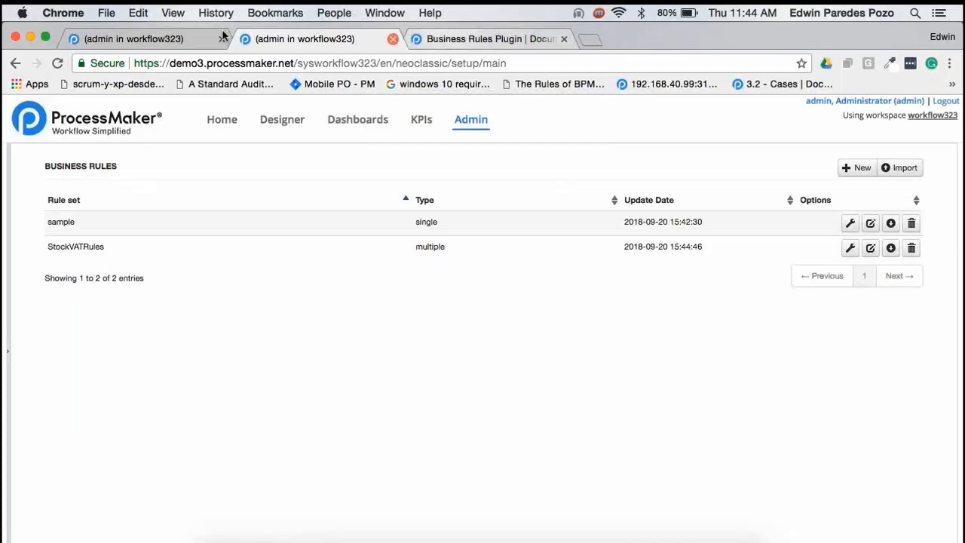
In the Stock VAT Deduction process diagram, examine the script code of the "Calculate Values with Value Added Tax" task and close its properties
click(139, 40)
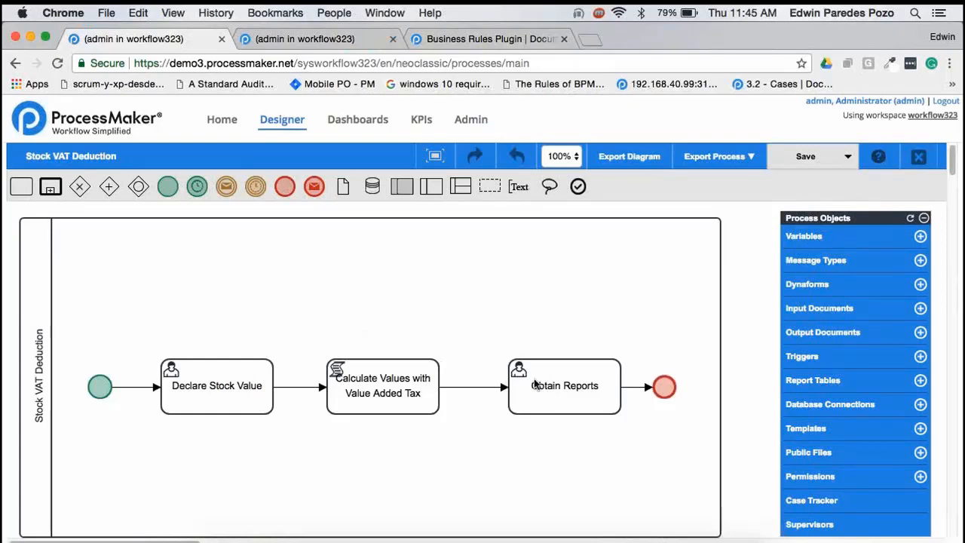
right_click(404, 381)
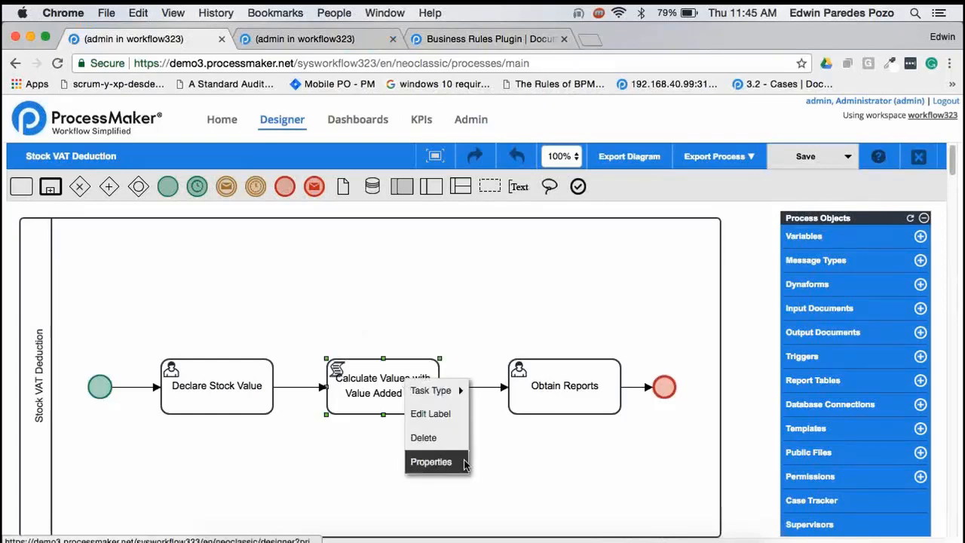
click(431, 461)
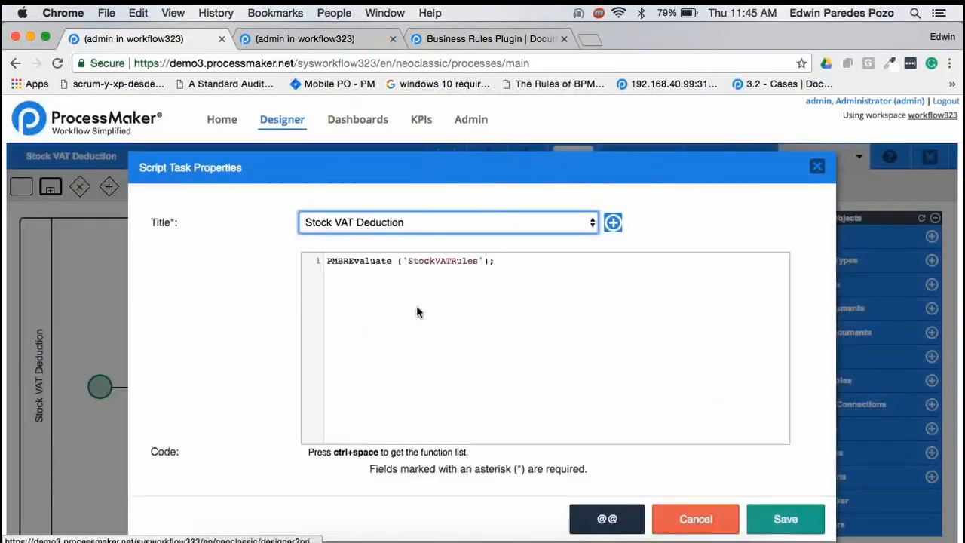
double_click(336, 261)
click(365, 263)
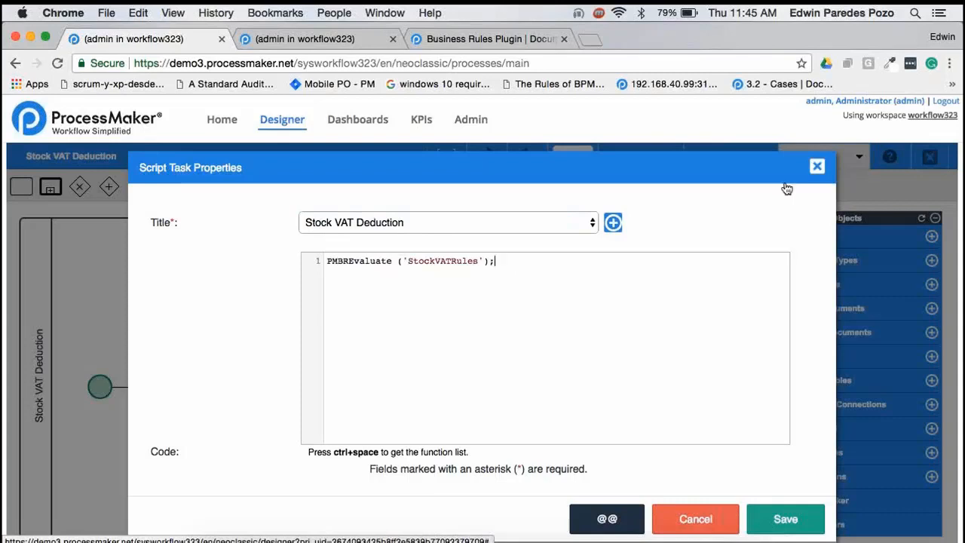
click(816, 166)
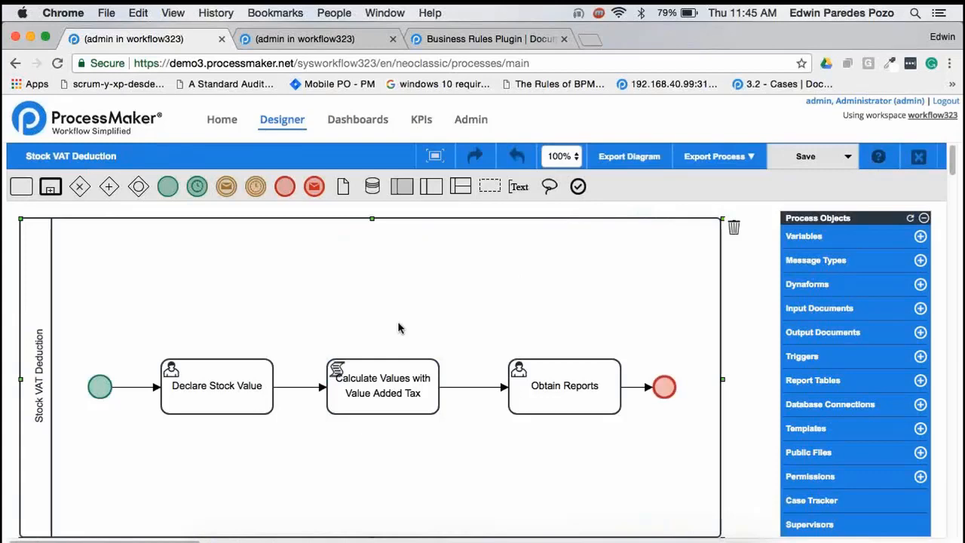
click(229, 385)
click(721, 303)
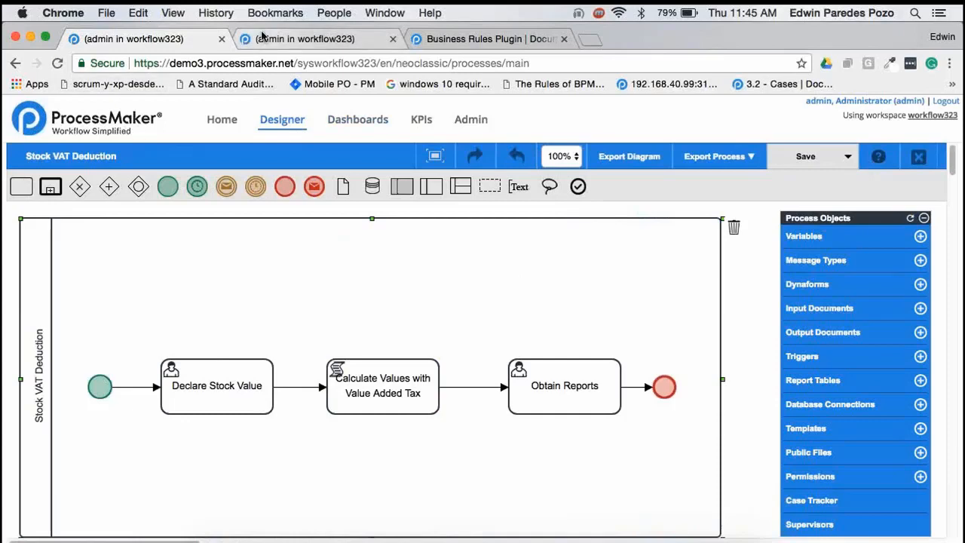
Start a new case of the Stock VAT Deduction process at the Declare Stock Value task
click(221, 119)
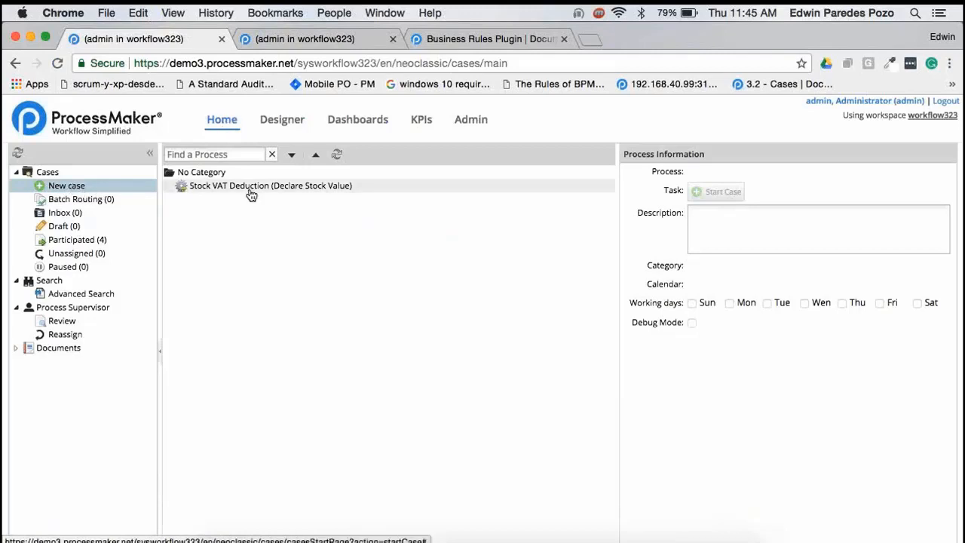
click(312, 192)
double_click(311, 192)
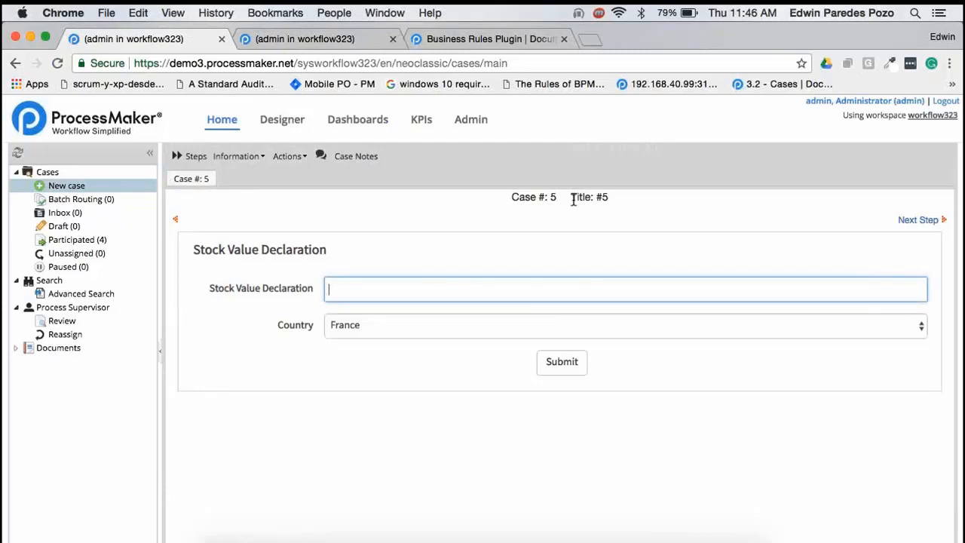
Declare a stock value of 1000 with Germany as the country and submit the form
text(1000)
click(393, 326)
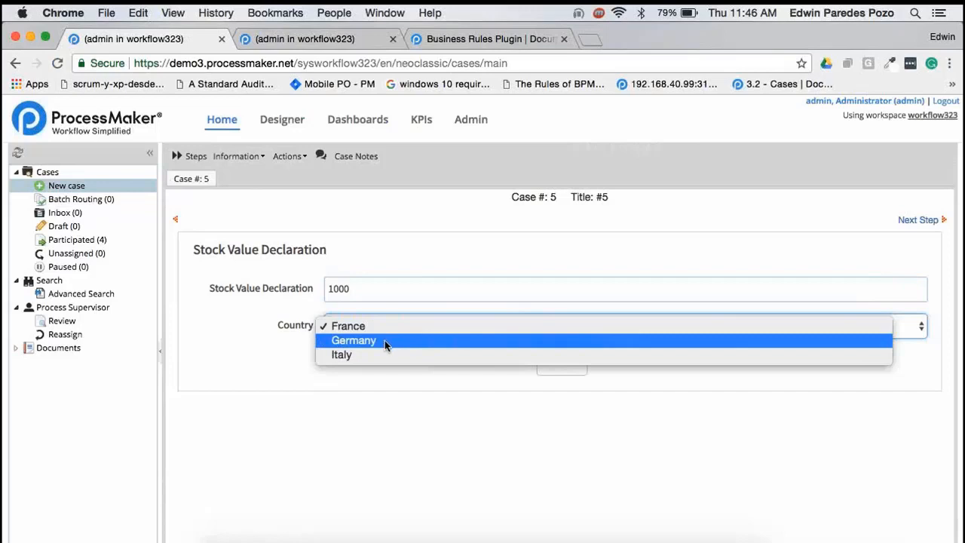
click(384, 340)
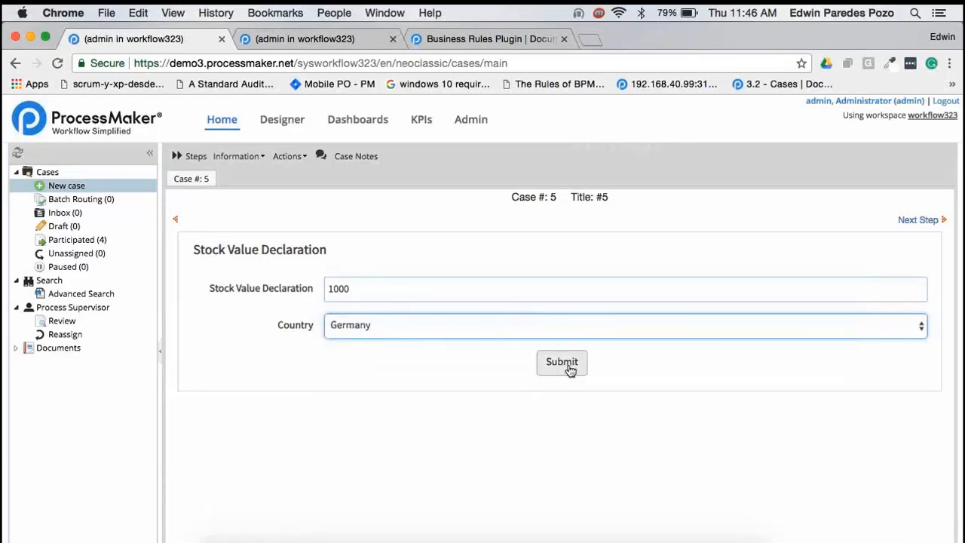
click(571, 368)
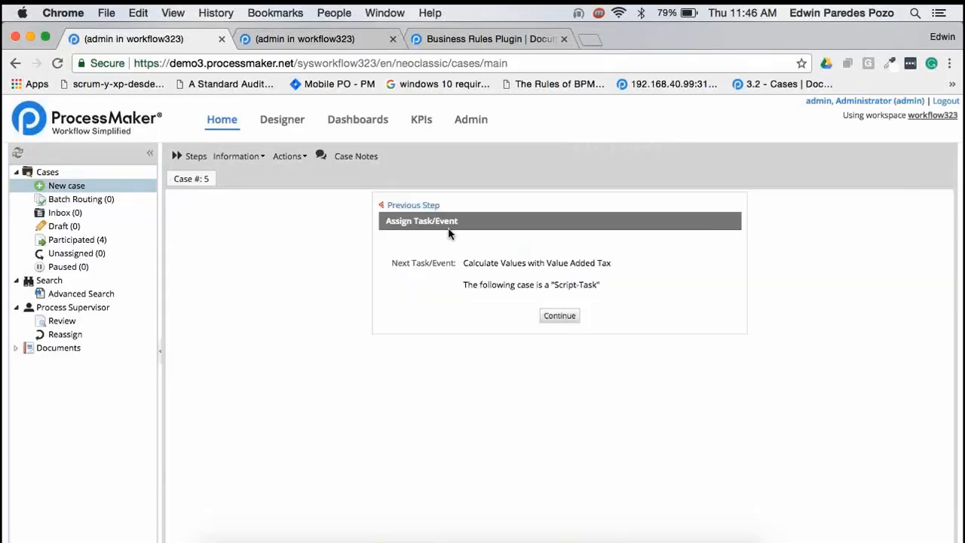
Route the case on to the Calculate Values with Value Added Tax script task and open its Obtain Reports task from the inbox
drag(463, 263, 591, 264)
click(588, 269)
click(565, 316)
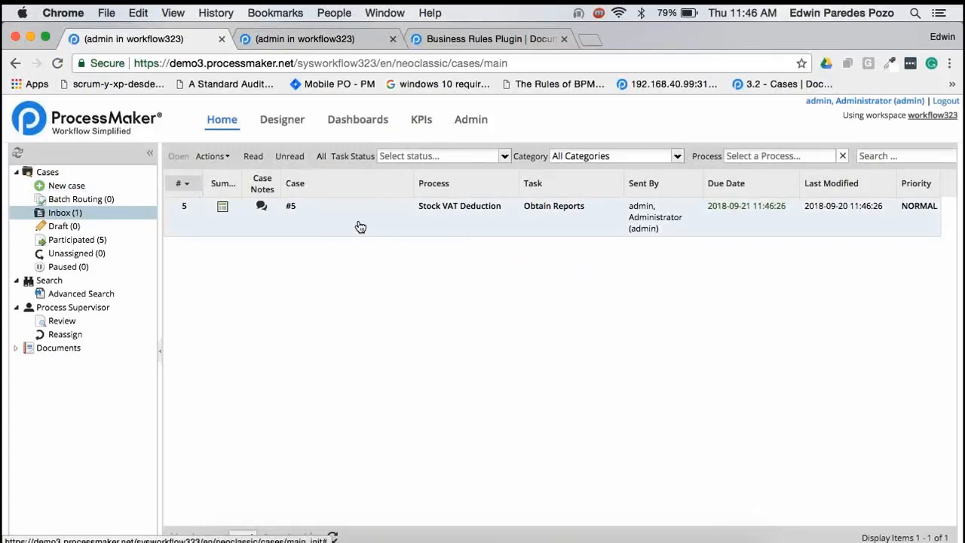
double_click(356, 221)
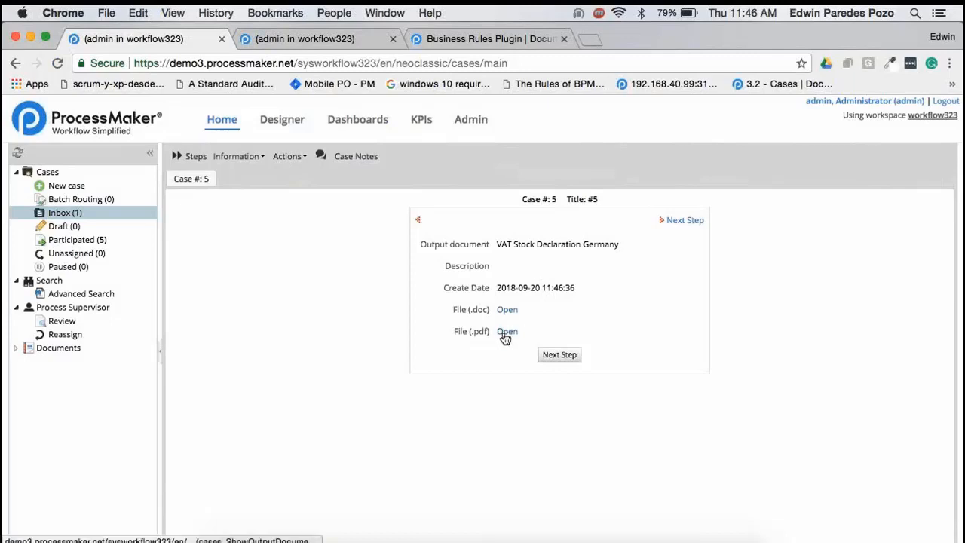
Save the VAT Stock Declaration Germany output document as a PDF in Downloads and open the saved file
click(549, 324)
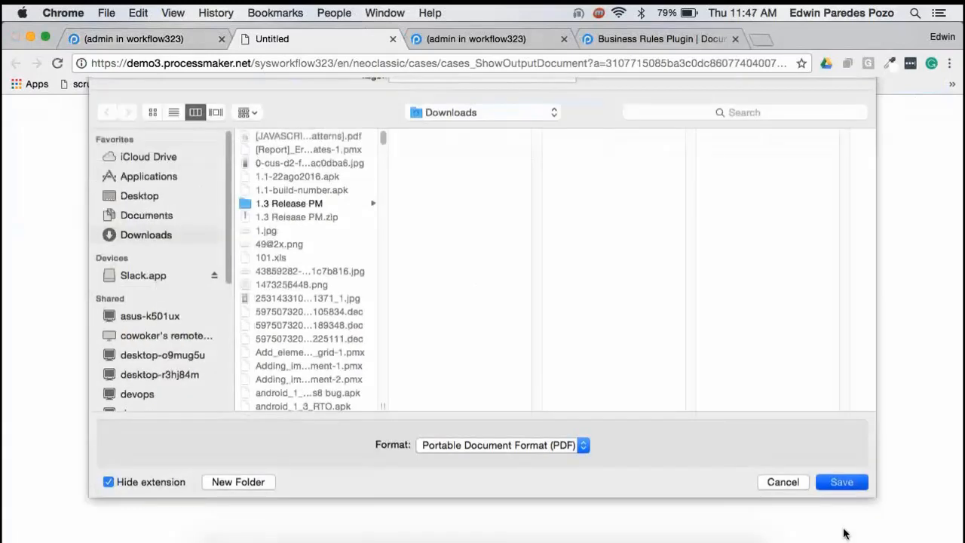
click(841, 532)
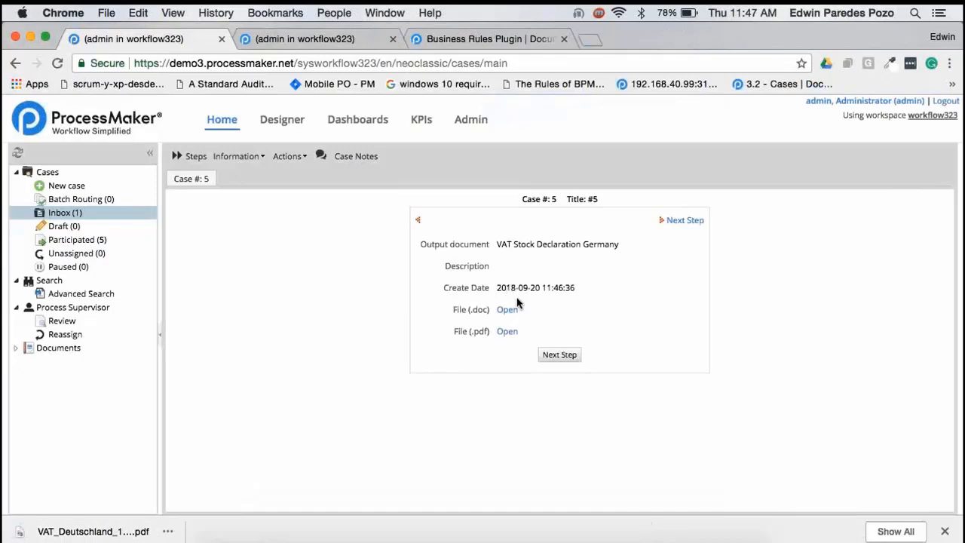
click(117, 532)
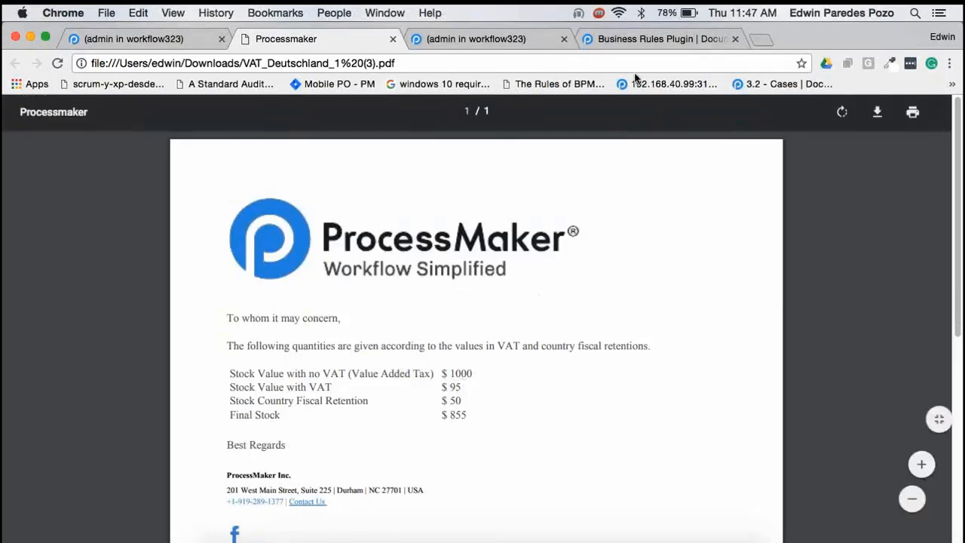
Open the StockVATRules rule set and compare its Germany rule conclusions with the stock amounts in the generated PDF
click(445, 38)
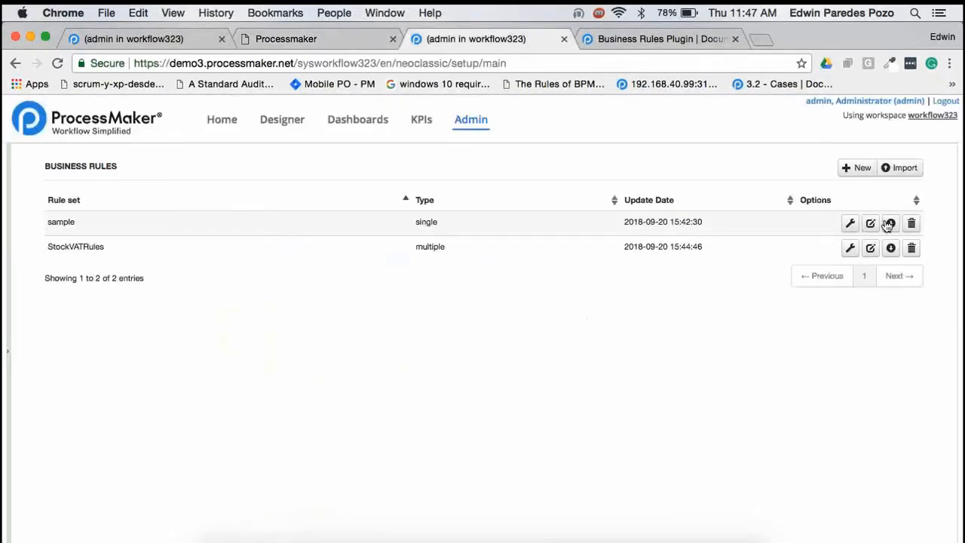
click(849, 249)
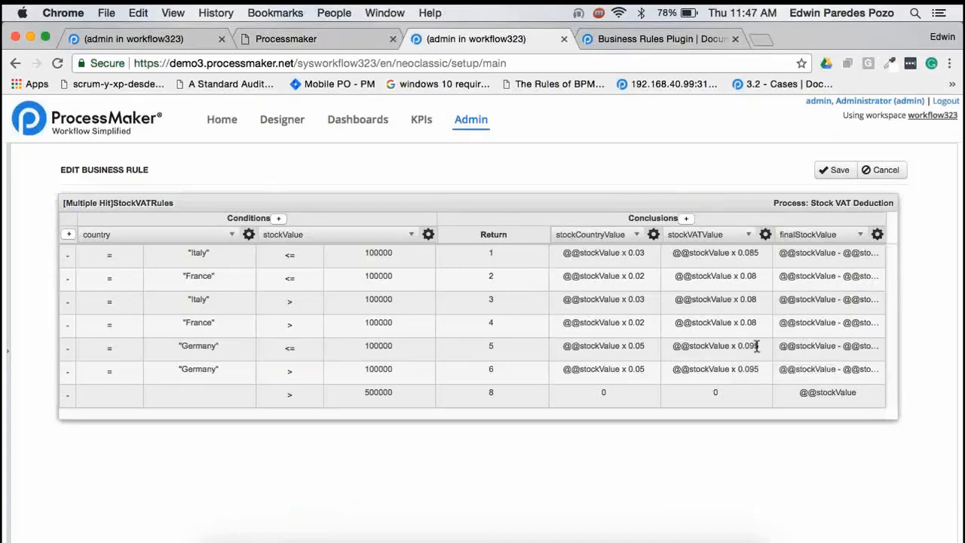
click(354, 39)
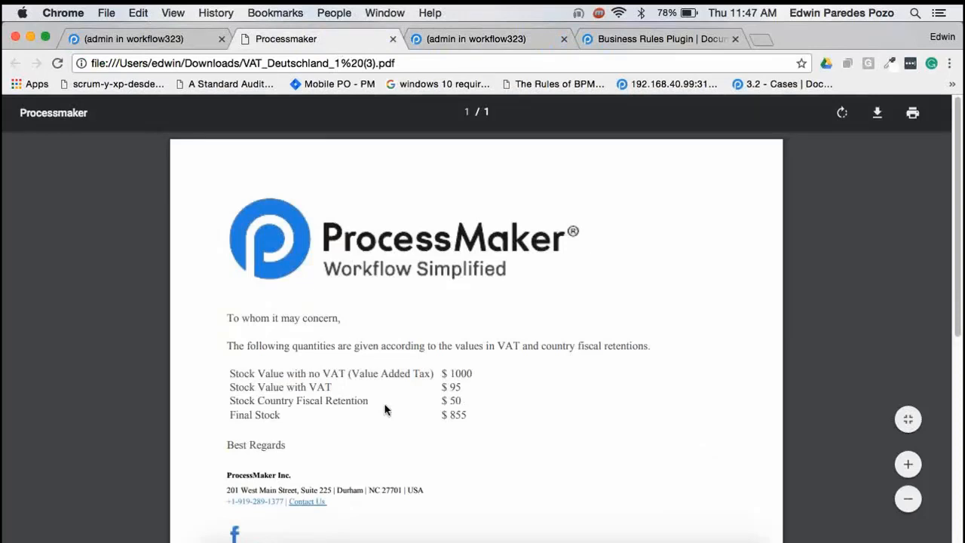
click(490, 45)
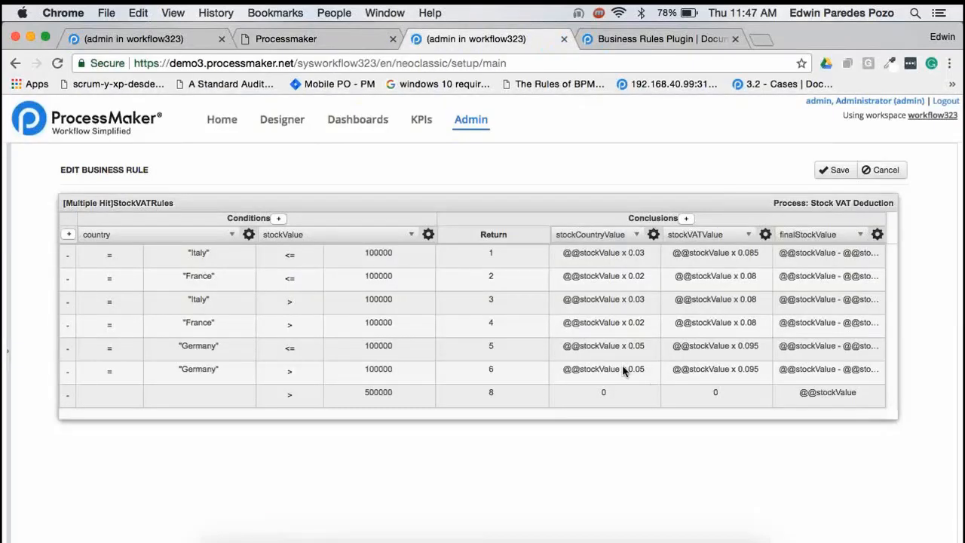
click(317, 40)
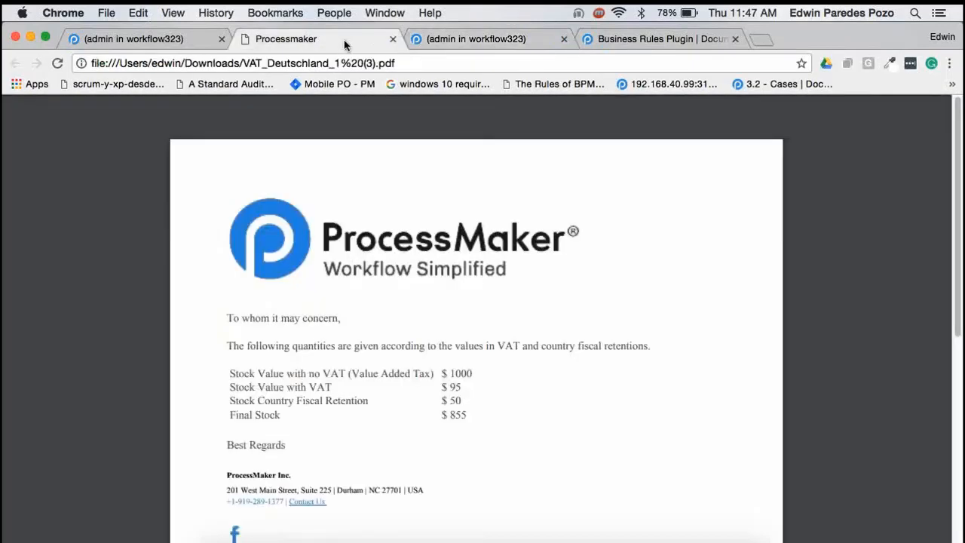